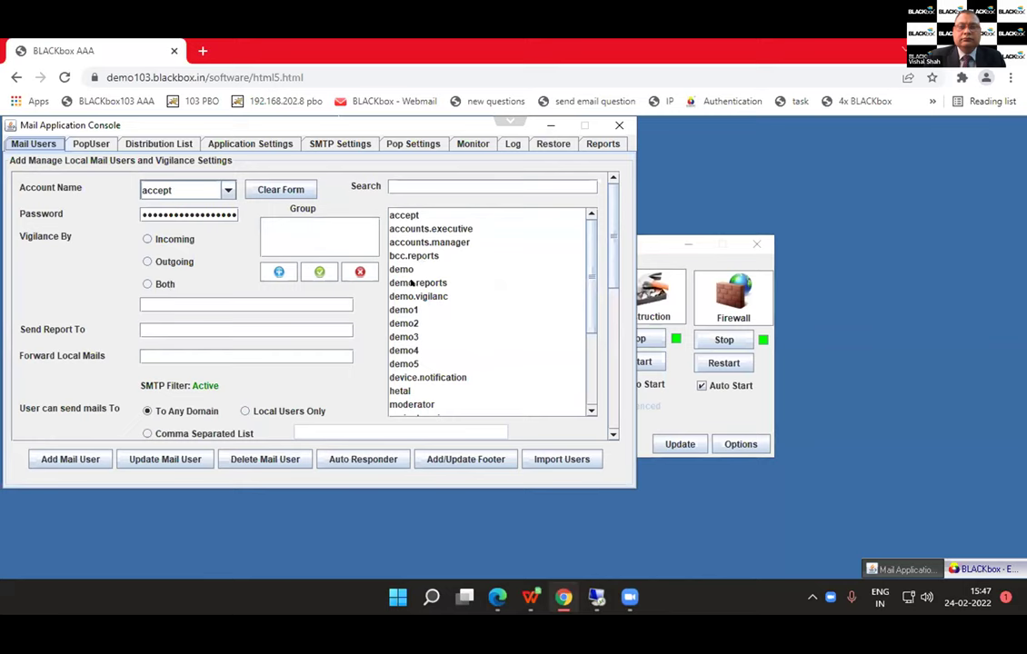
Step: Scroll the mail user list and load project.engineer's mail settings
left_click(411, 228)
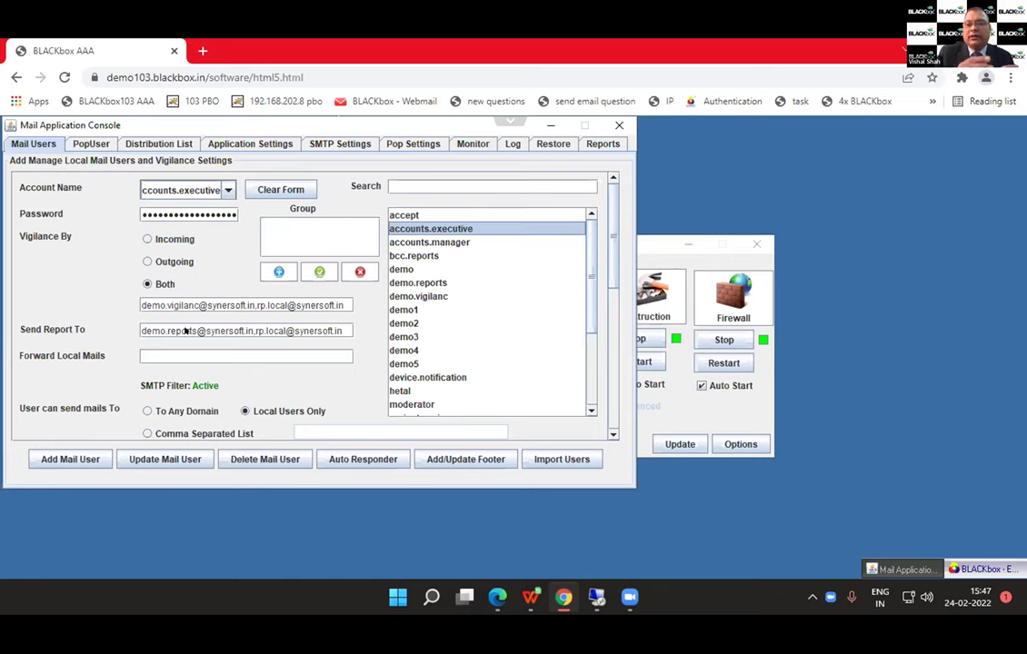
scroll(213, 356, "down", 3)
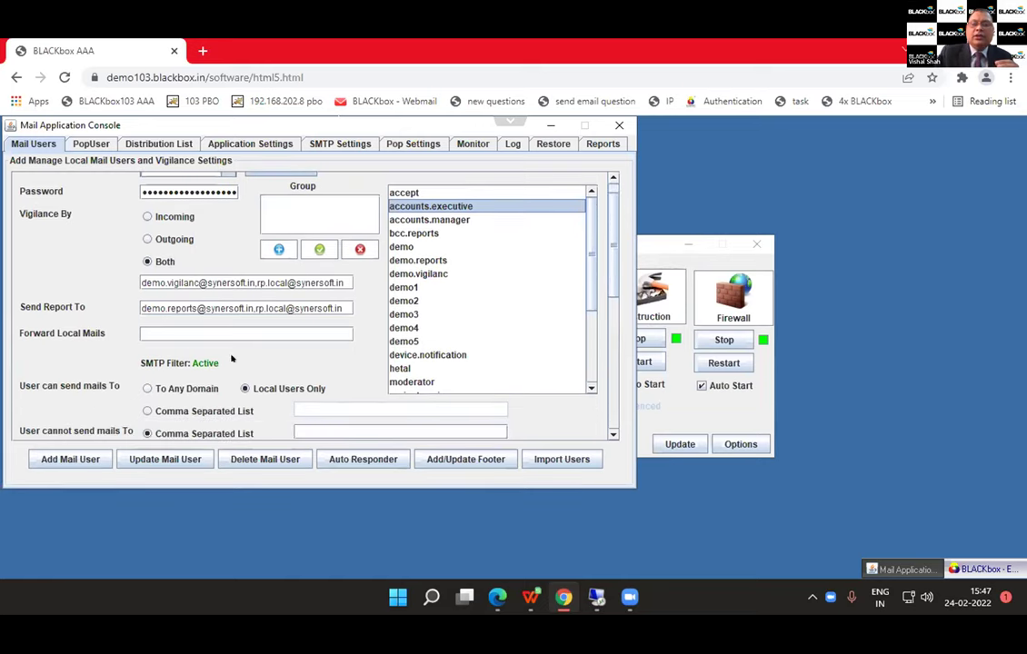
scroll(232, 357, "down", 2)
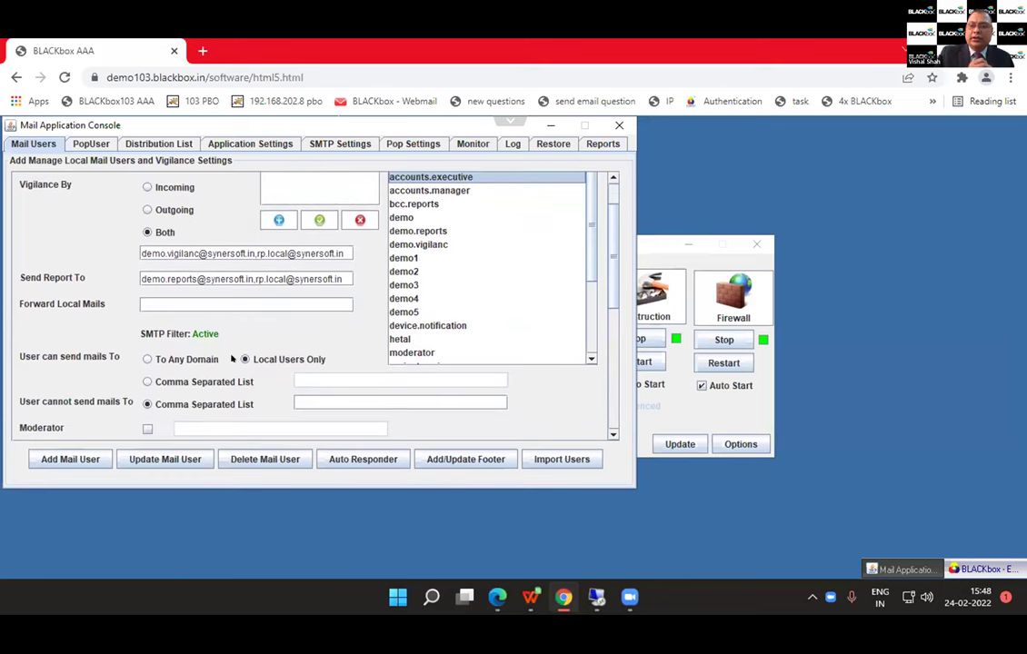
scroll(232, 360, "down", 2)
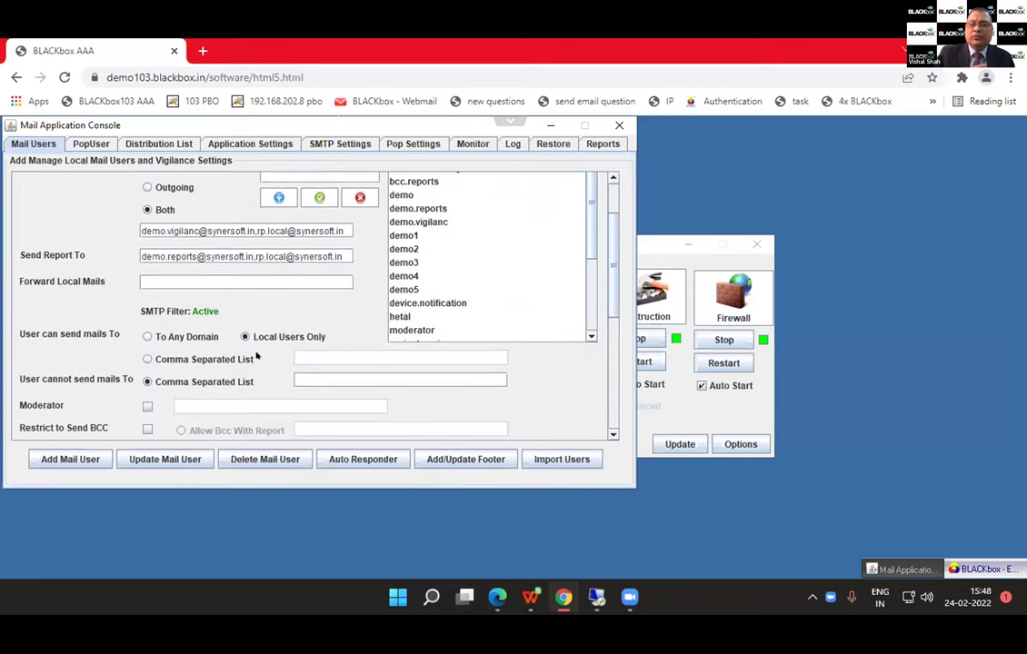
scroll(257, 356, "down", 2)
scroll(435, 282, "down", 3)
scroll(435, 283, "down", 1)
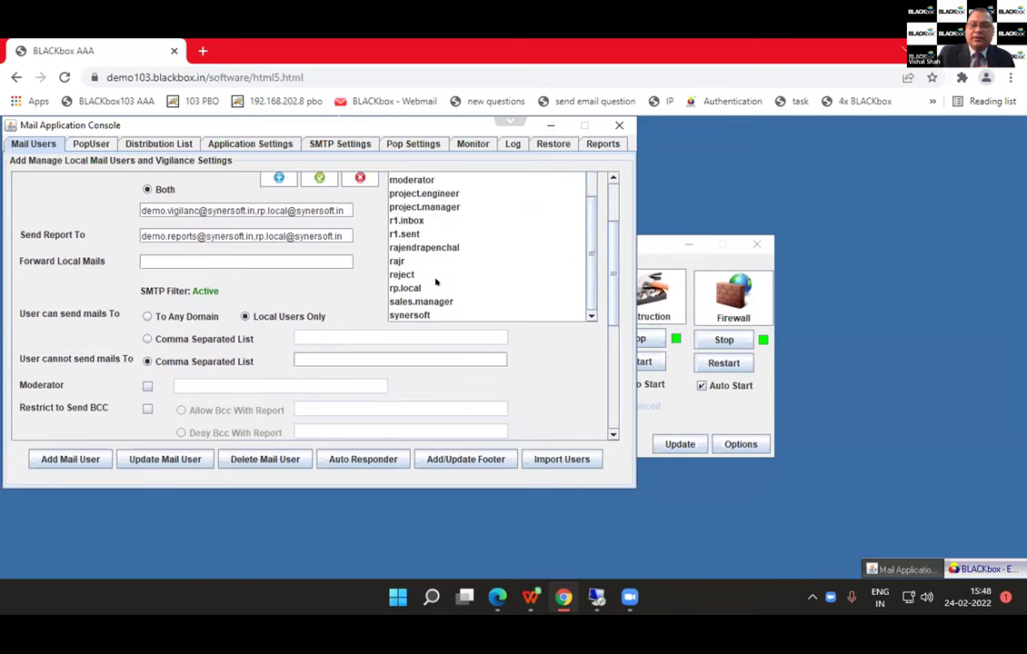
left_click(423, 193)
Step: Tick Restrict to Send BCC and Attachment Restrictions, then close the Mail Application Console
scroll(270, 370, "down", 1)
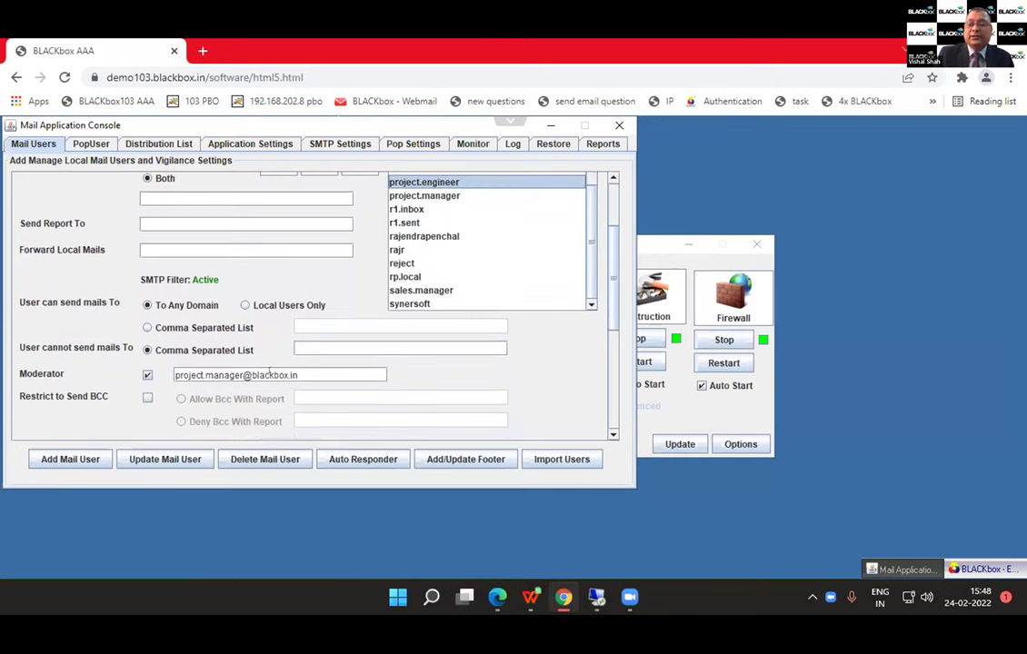
left_click_drag(295, 373, 172, 373)
scroll(151, 363, "down", 2)
left_click(147, 377)
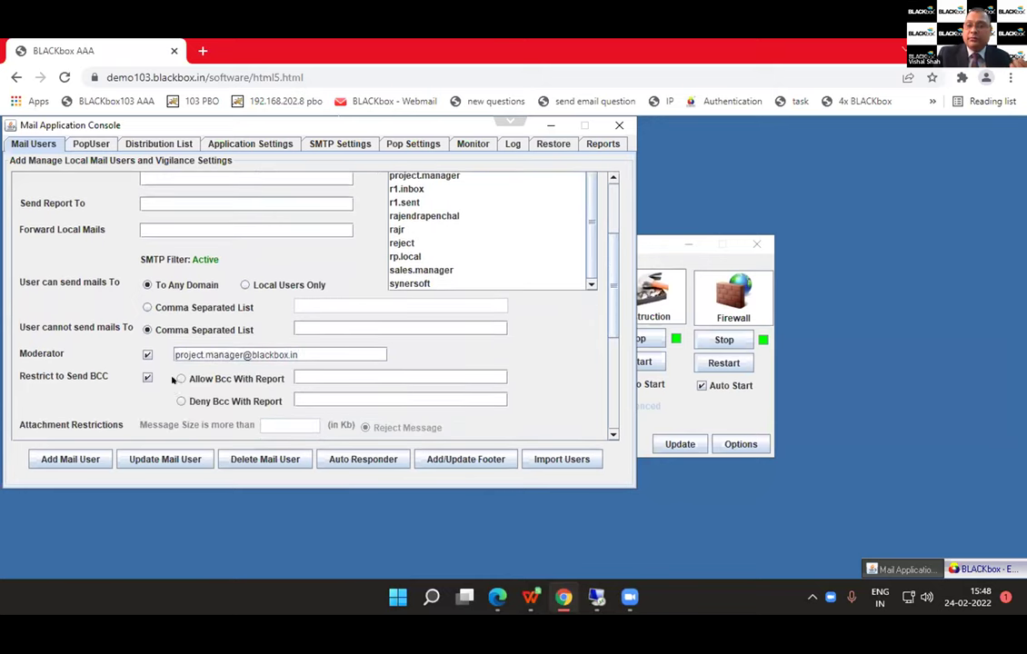
scroll(159, 380, "down", 4)
scroll(172, 382, "down", 3)
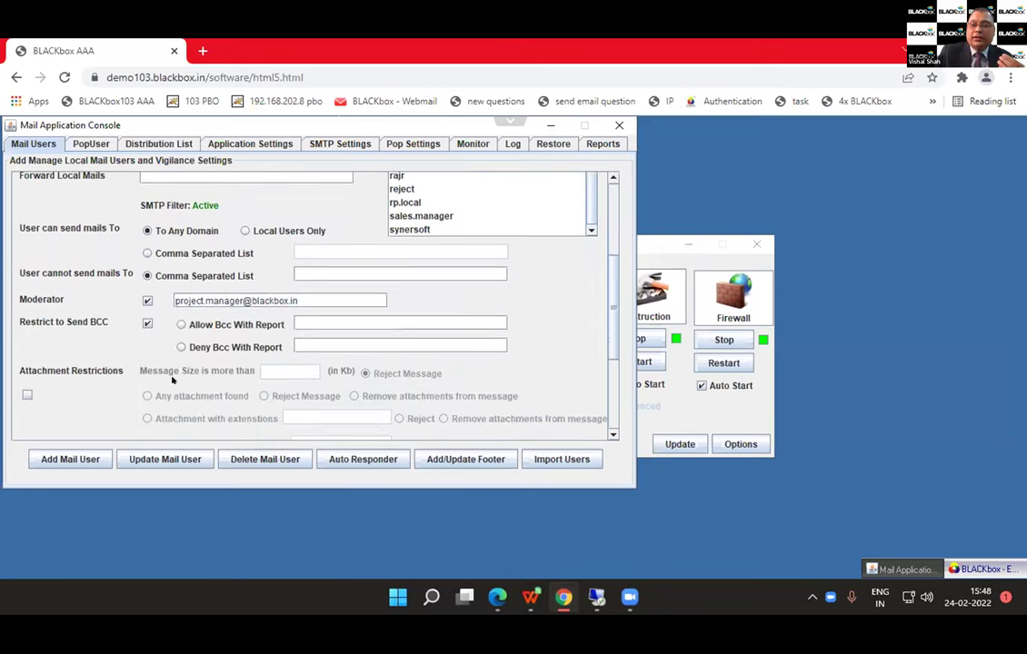
left_click(109, 382)
scroll(110, 382, "down", 1)
scroll(111, 382, "down", 2)
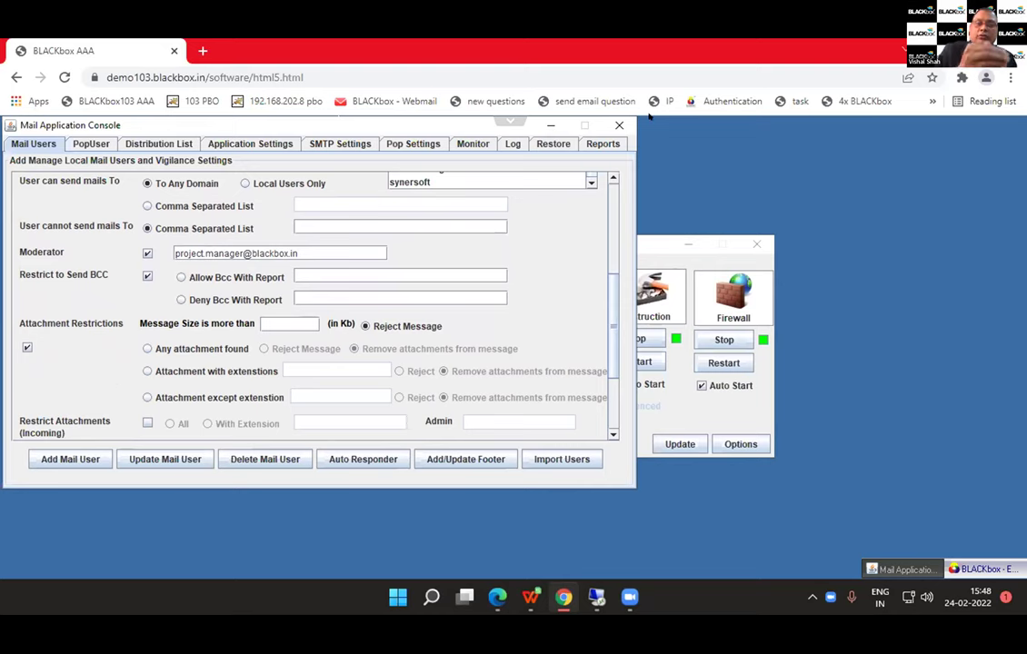
left_click(617, 127)
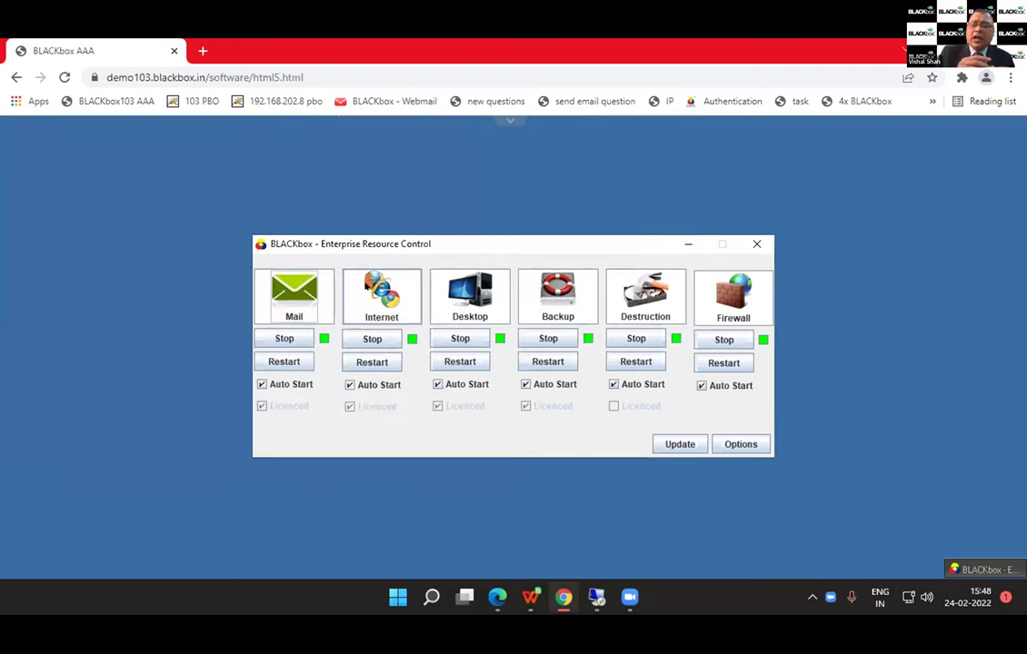
Step: Load project.engineer's filter on the Internet console's Web Filter tab
left_click(382, 295)
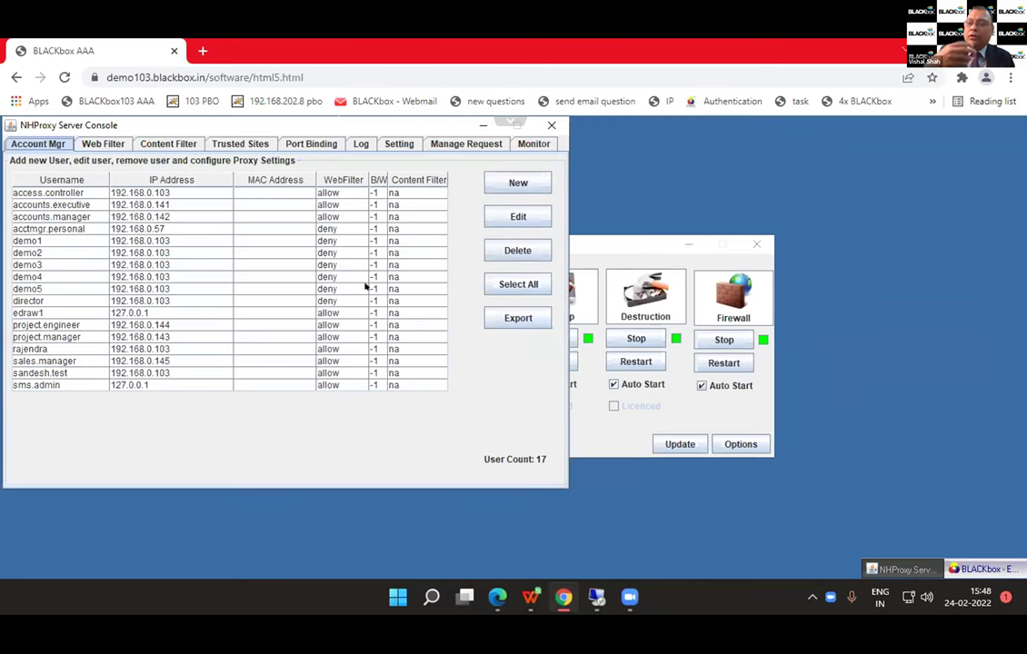
left_click(97, 146)
scroll(102, 213, "down", 3)
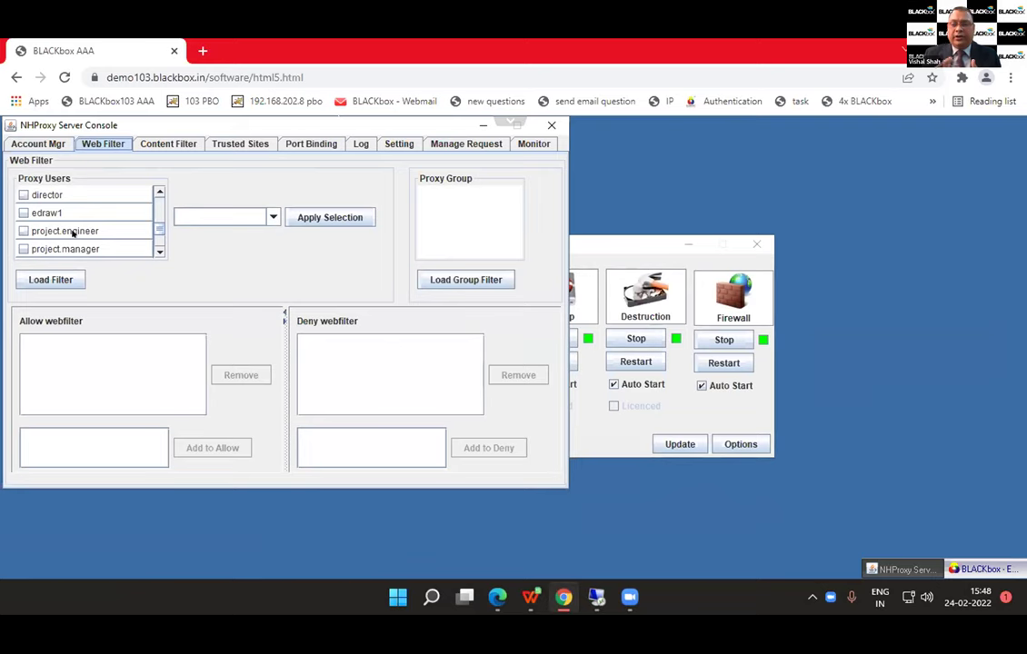
left_click(74, 232)
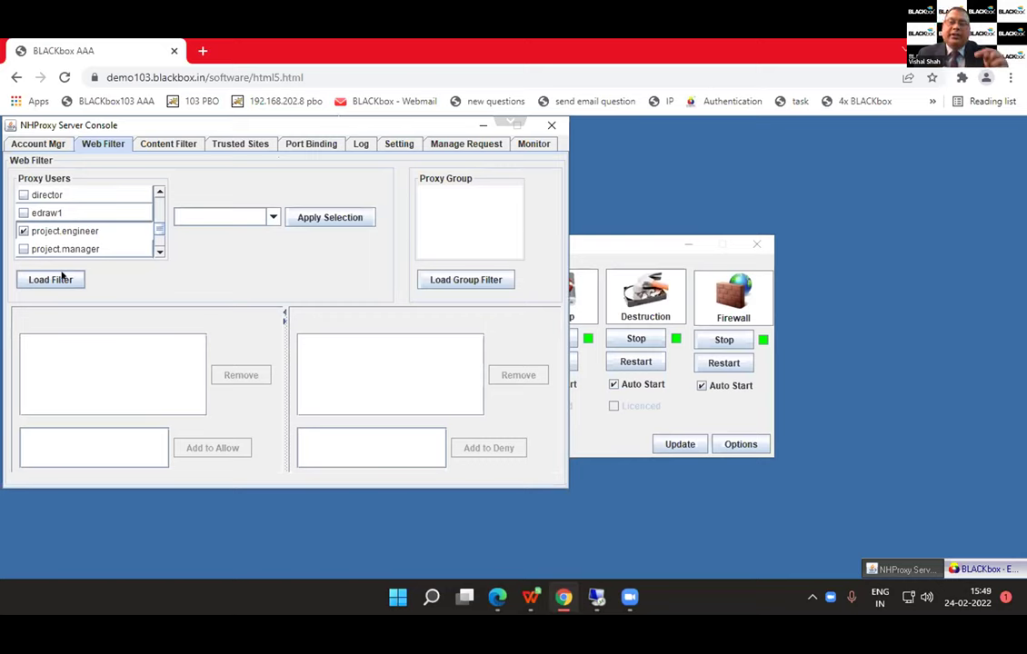
left_click(54, 279)
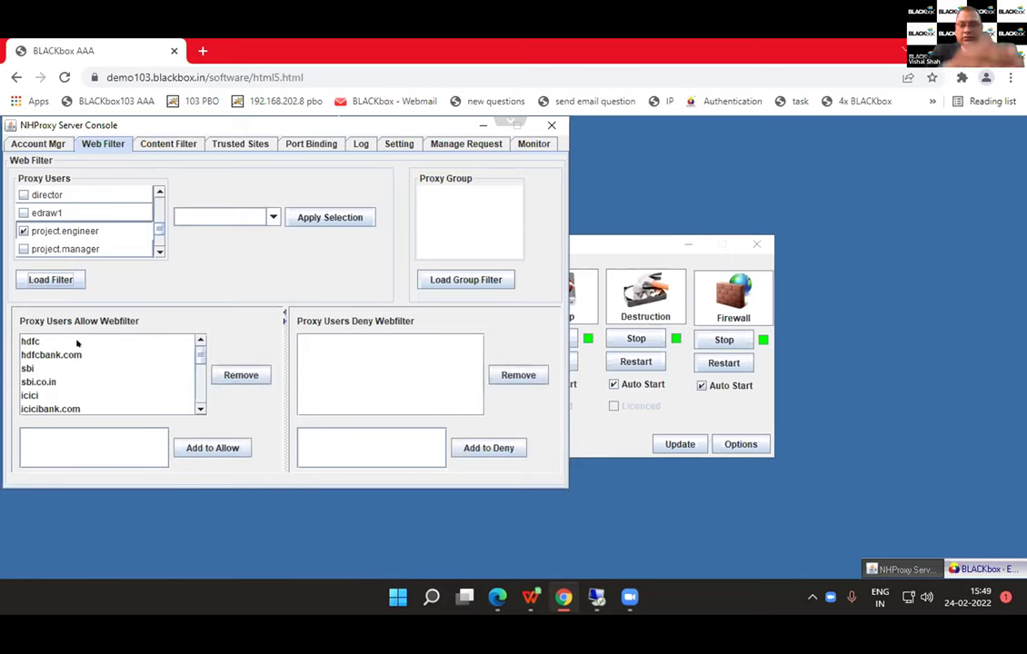
Step: Browse the allowed sites hdfc, hdfcbank.com and icici, then bring up the Run prompt
left_click(78, 341)
left_click(78, 355)
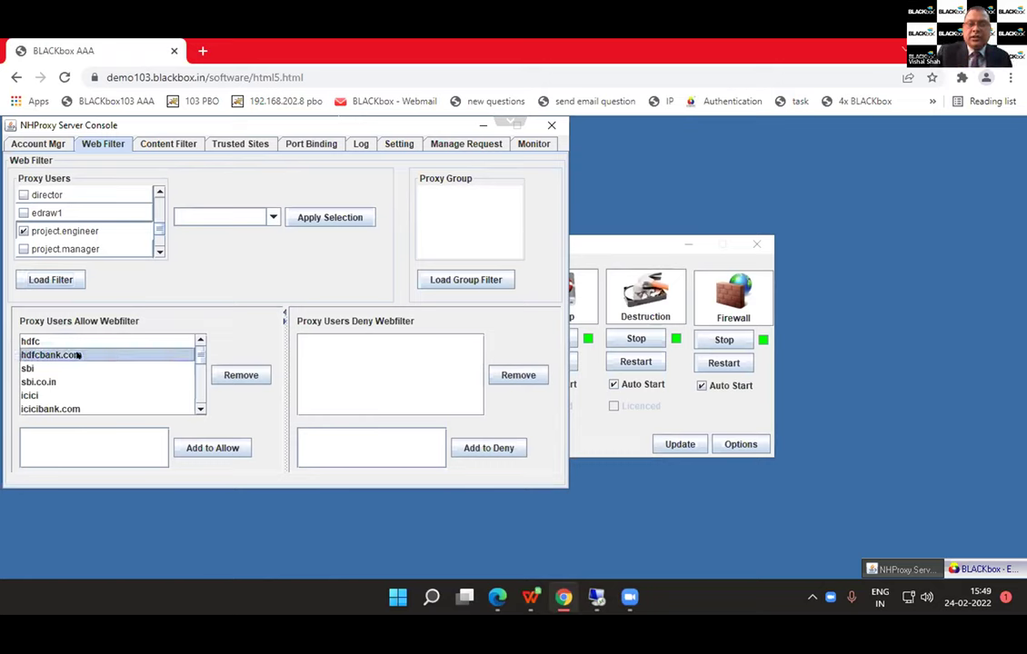
key("Down")
key("Down")
key("Down")
left_click(78, 355)
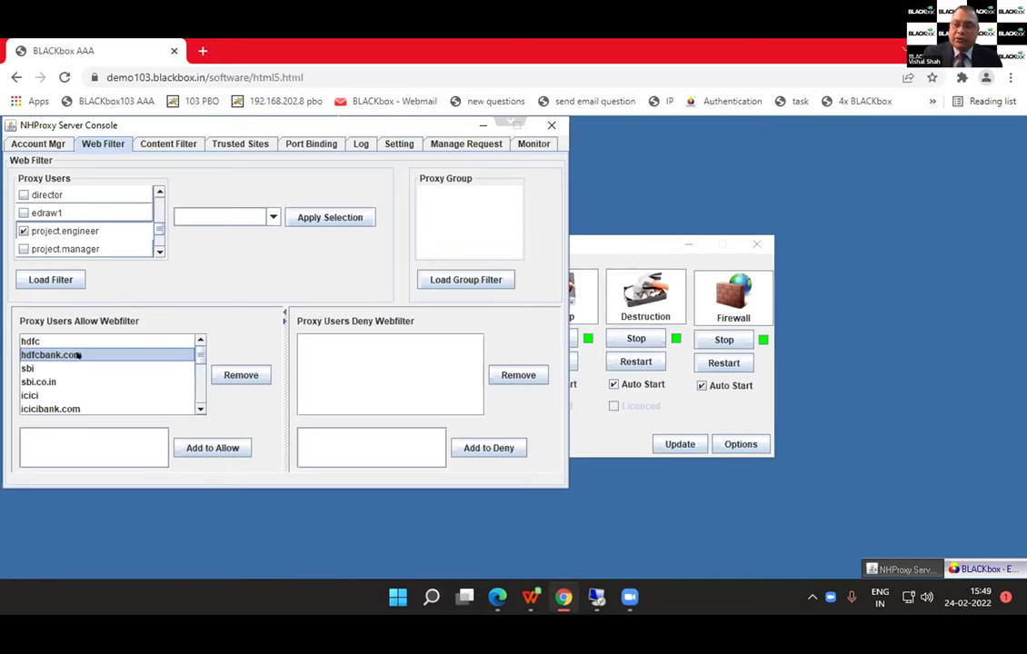
key("super+r")
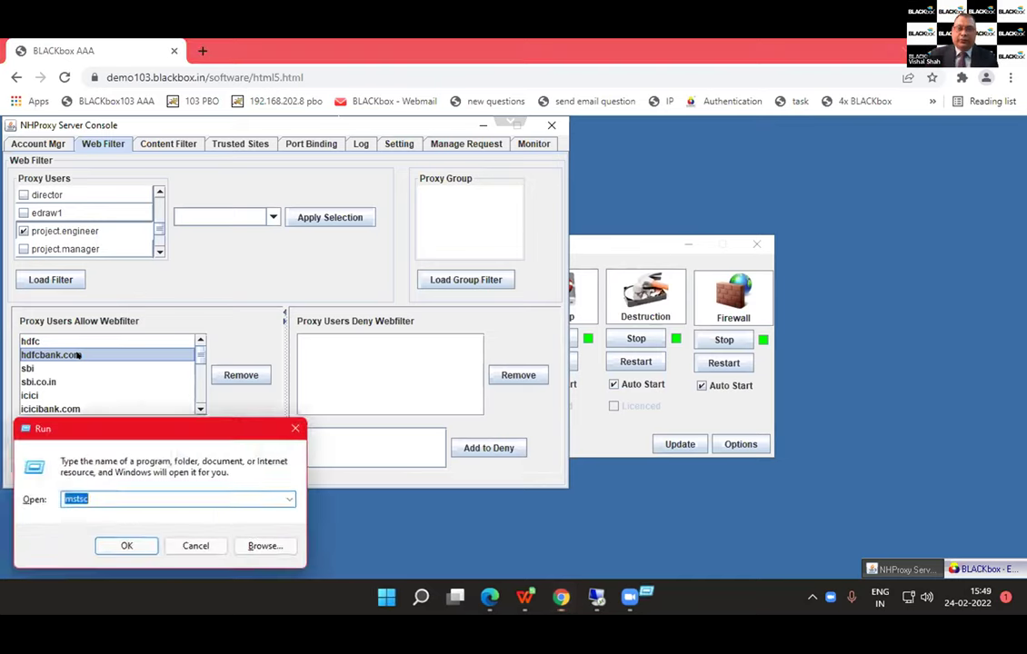
Step: Start mstsc, connect to 192.168.0.144 and sign in with the user's password
key("Return")
key("Down")
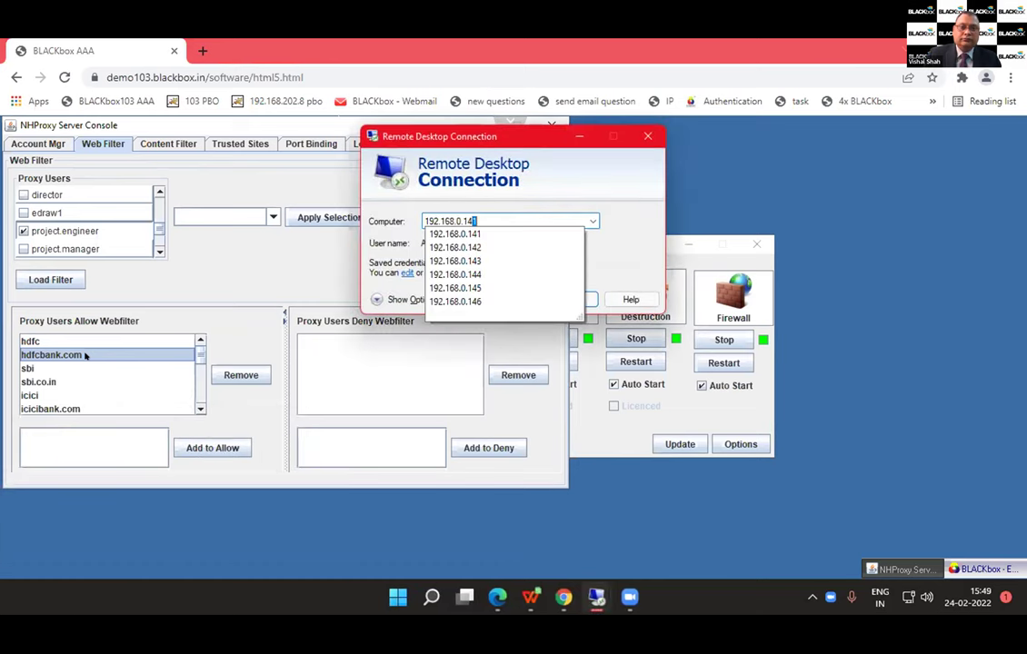
type("4")
key("Return")
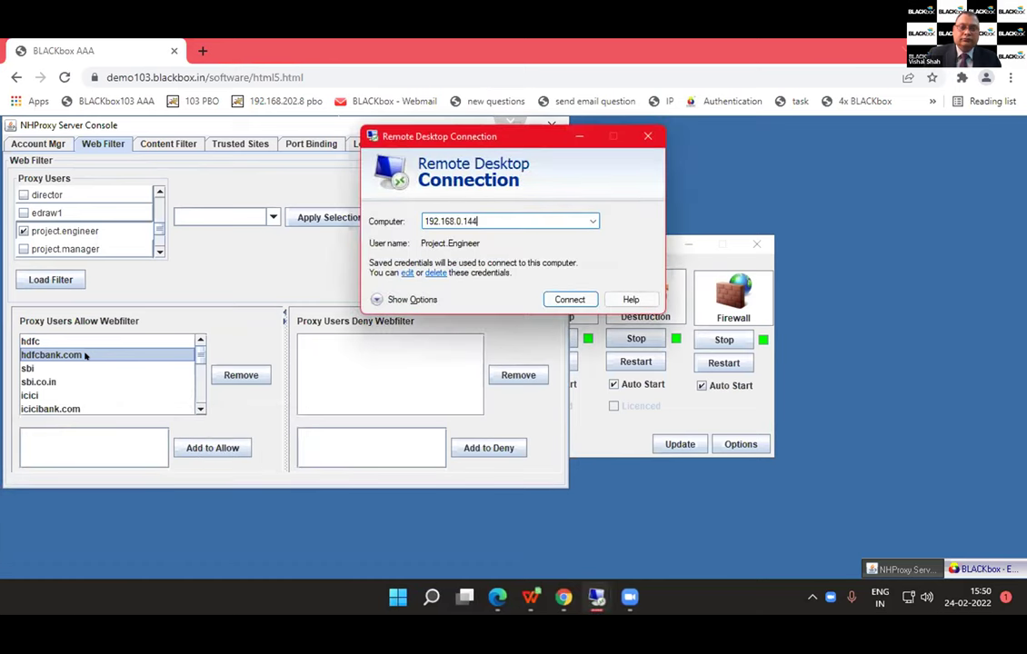
key("Return")
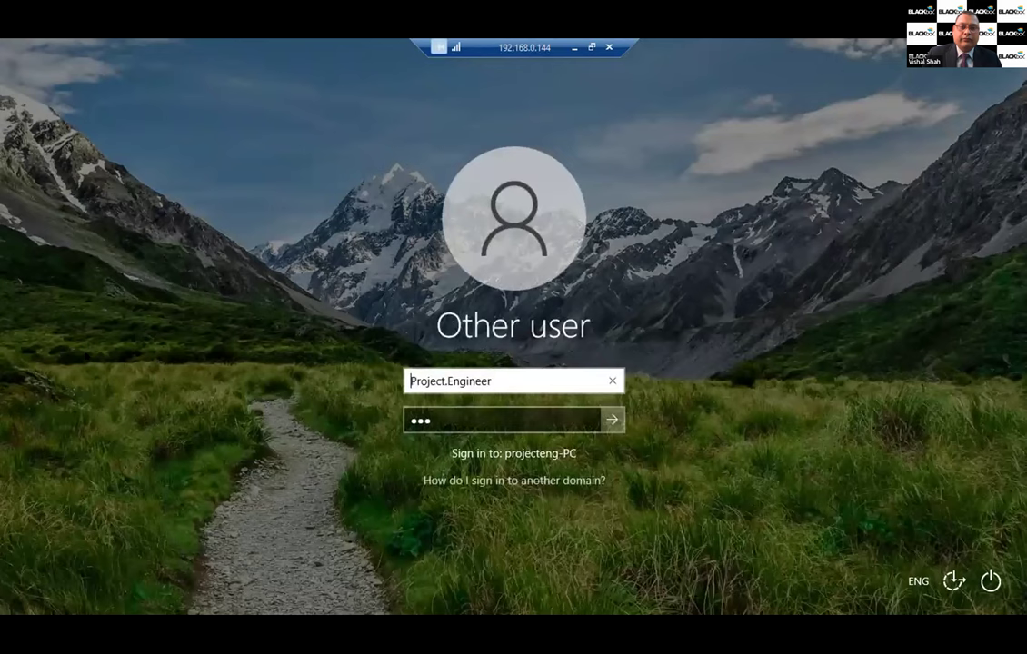
key("Return")
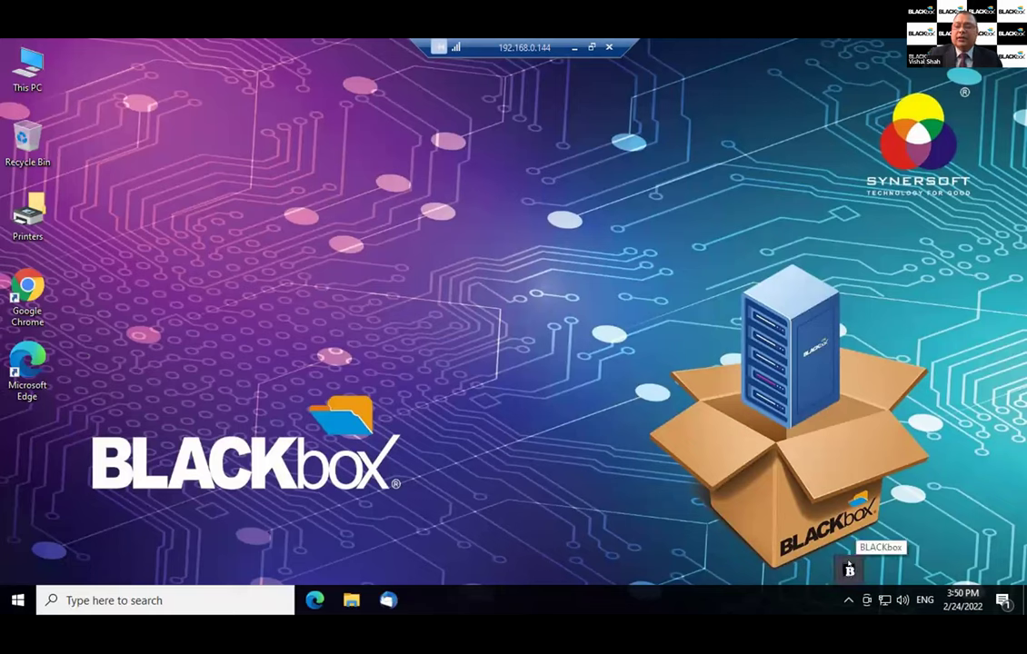
Step: Launch Chrome on the remote PC and load the HDFC Bank site from its bookmark
left_click(849, 569)
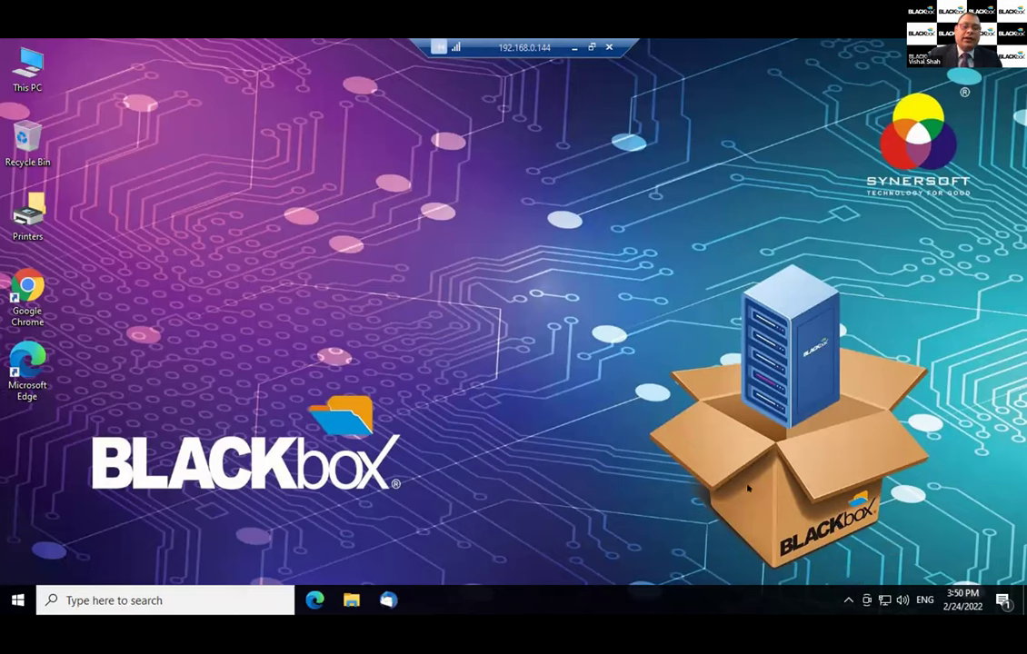
left_click(29, 292)
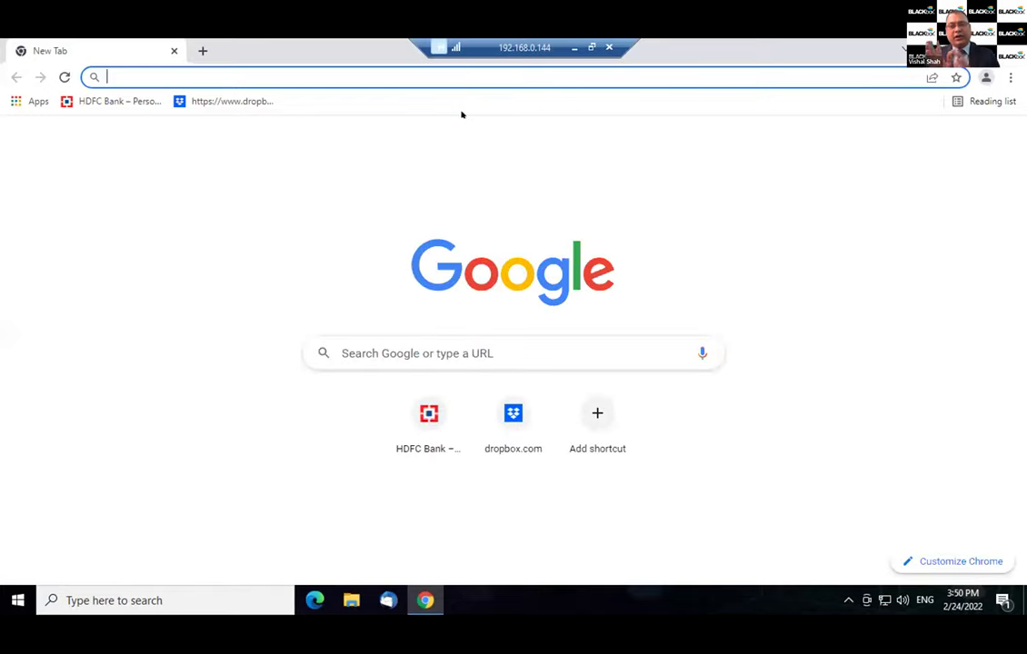
left_click(127, 102)
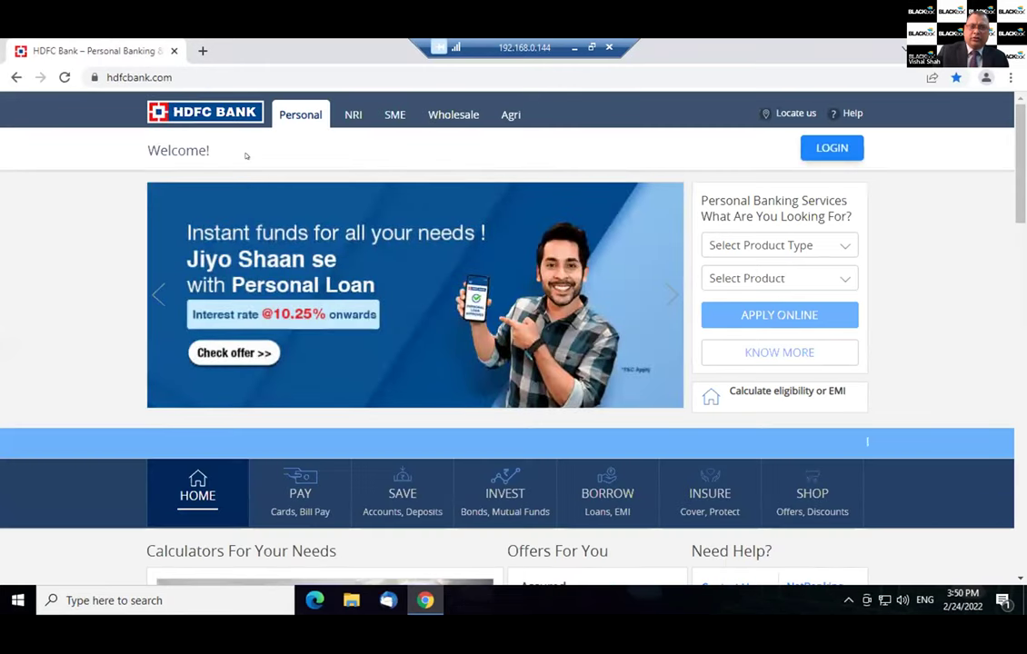
Step: Visit dropbox.com in a new tab to show the BLACKbox block page, then close Chrome
left_click(201, 50)
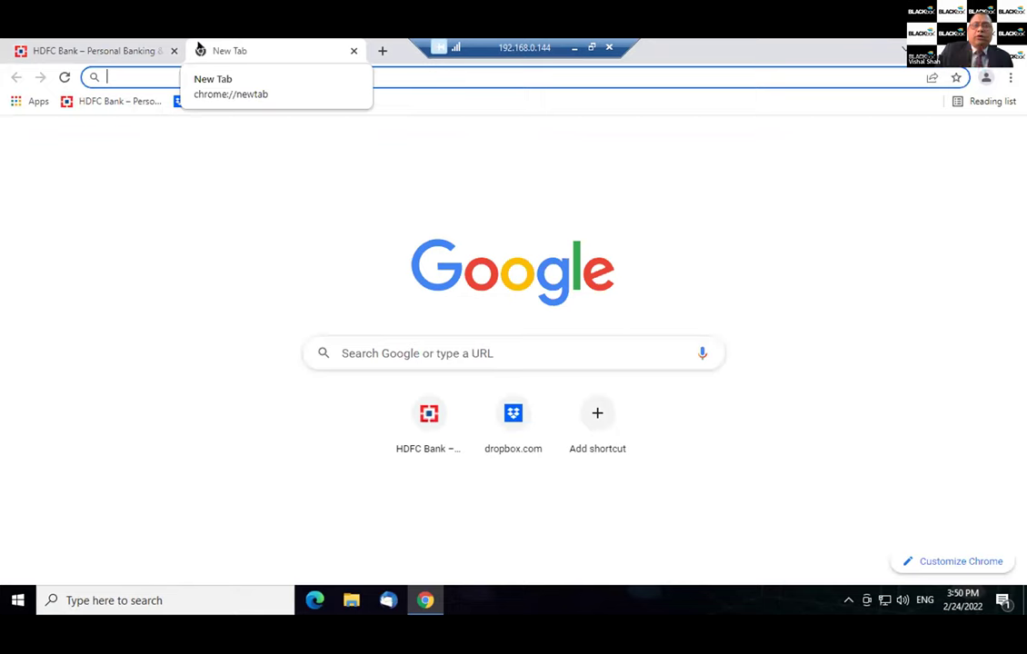
type("dr")
key("Return")
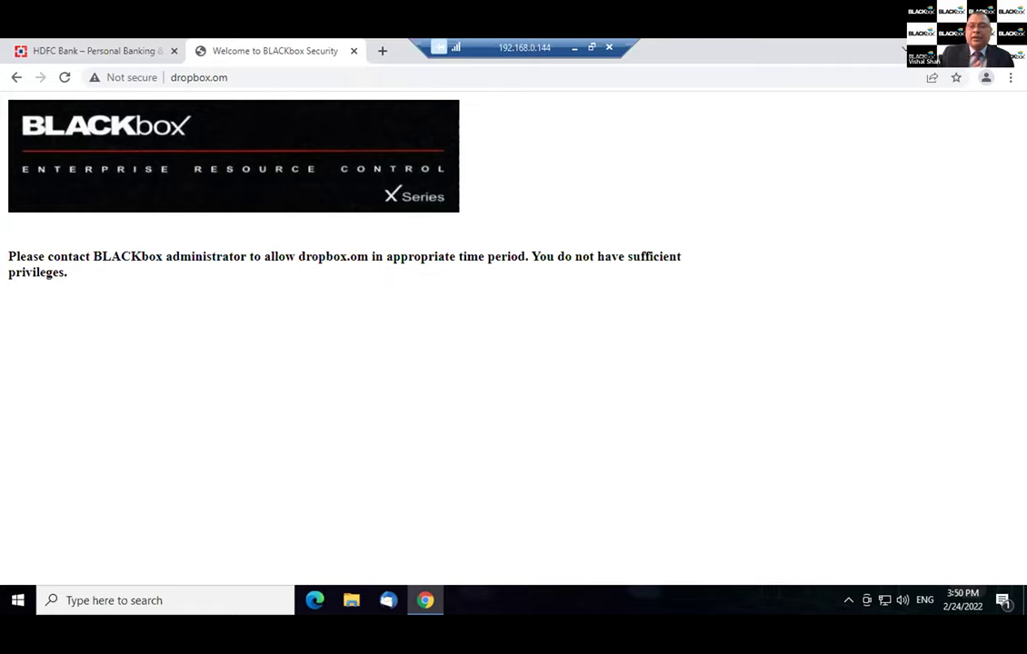
key("alt+F4")
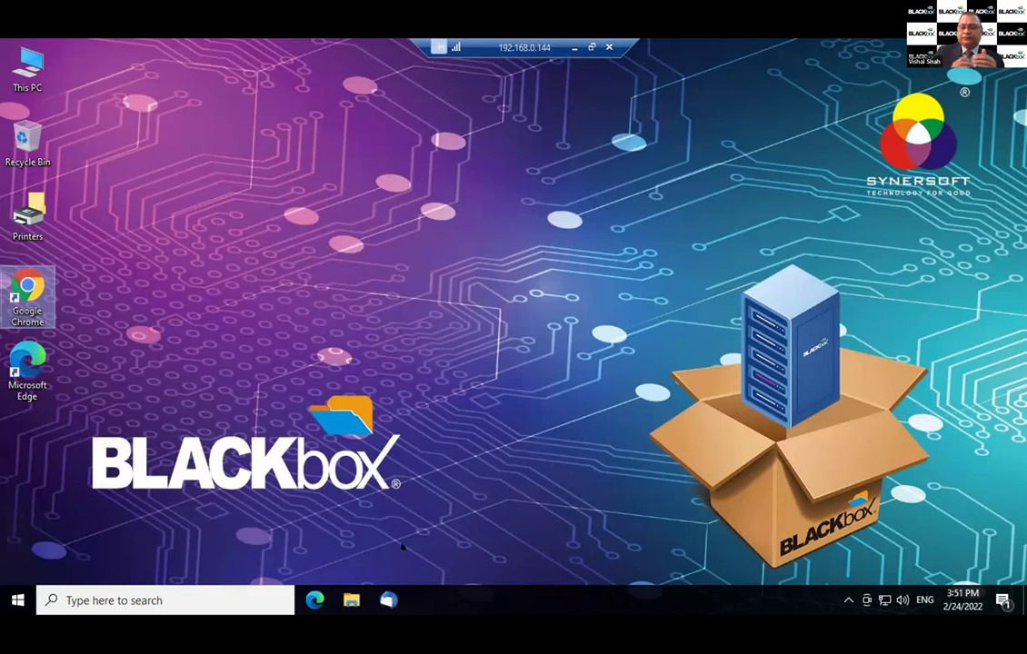
left_click(351, 599)
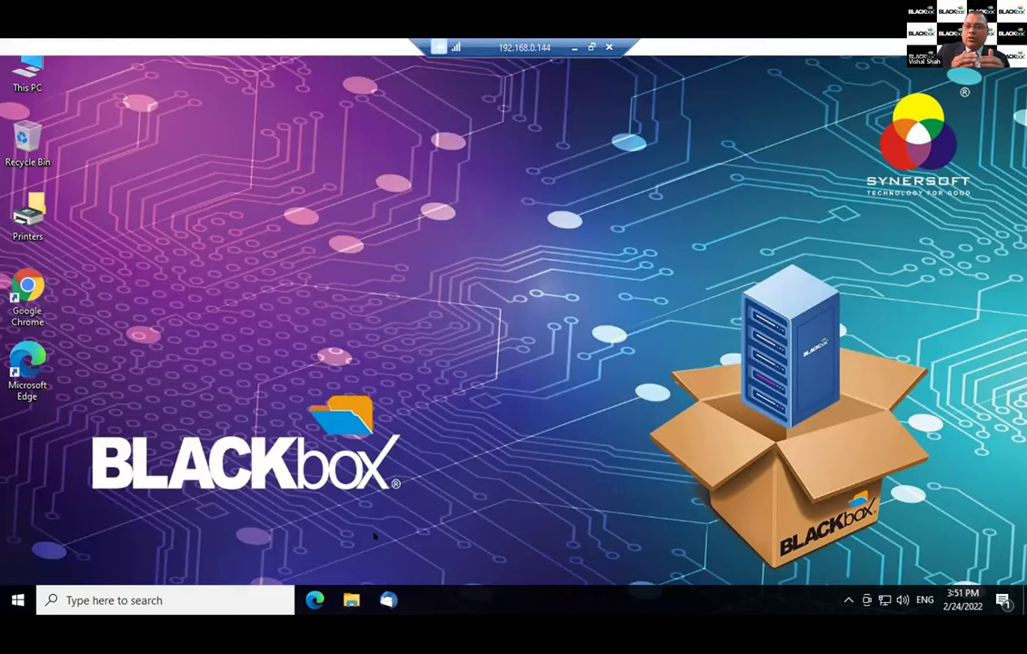
left_click(75, 383)
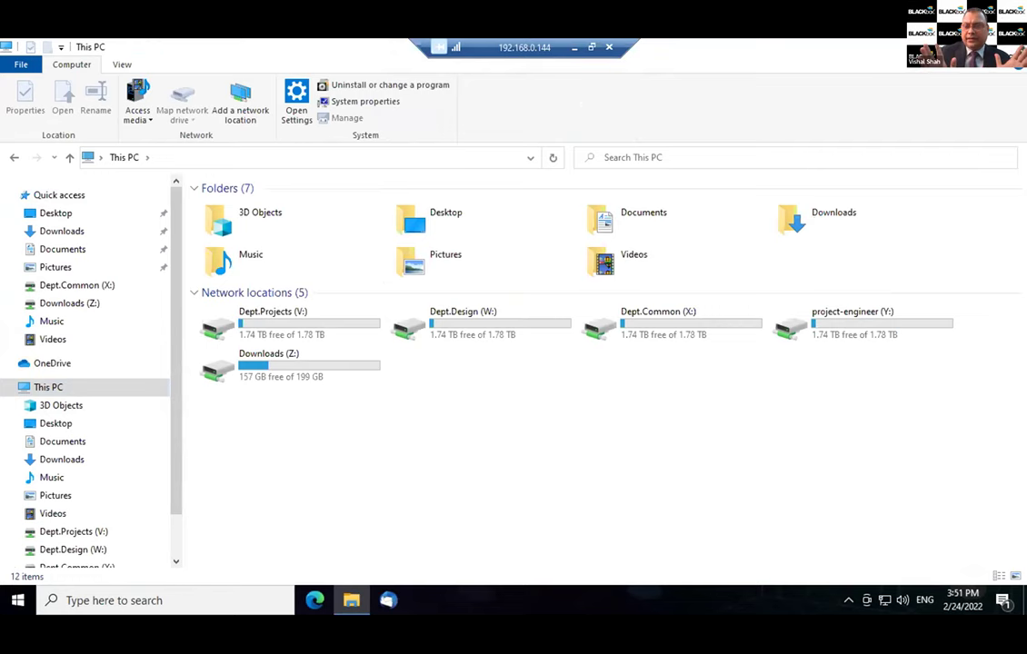
key("super+d")
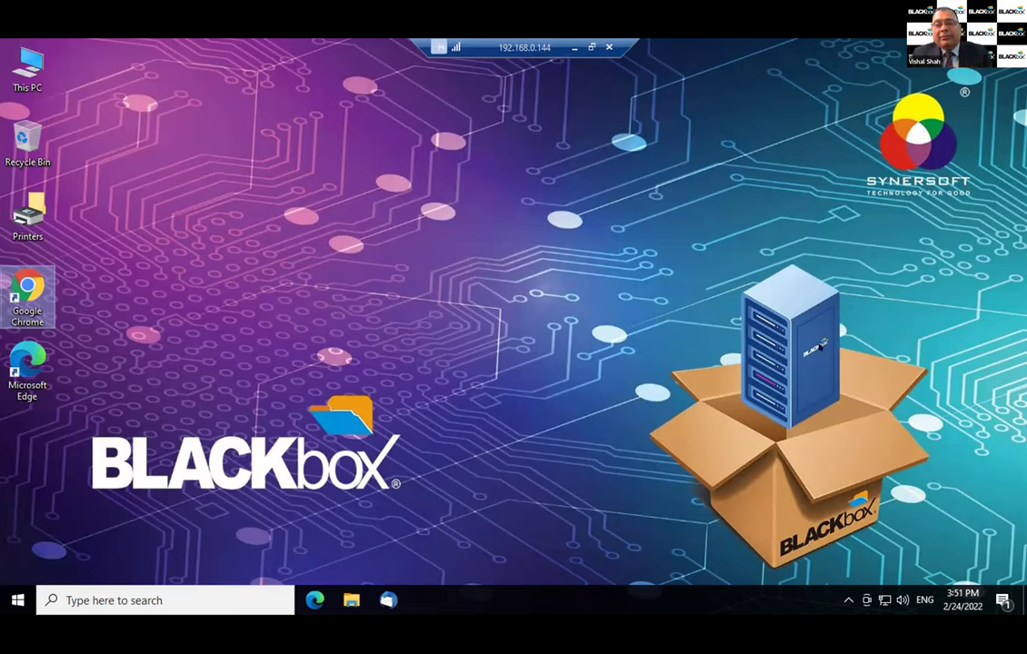
Step: Enable Happy Hours (On/Off) from the hidden BLACKbox tray icon's menu
left_click(848, 599)
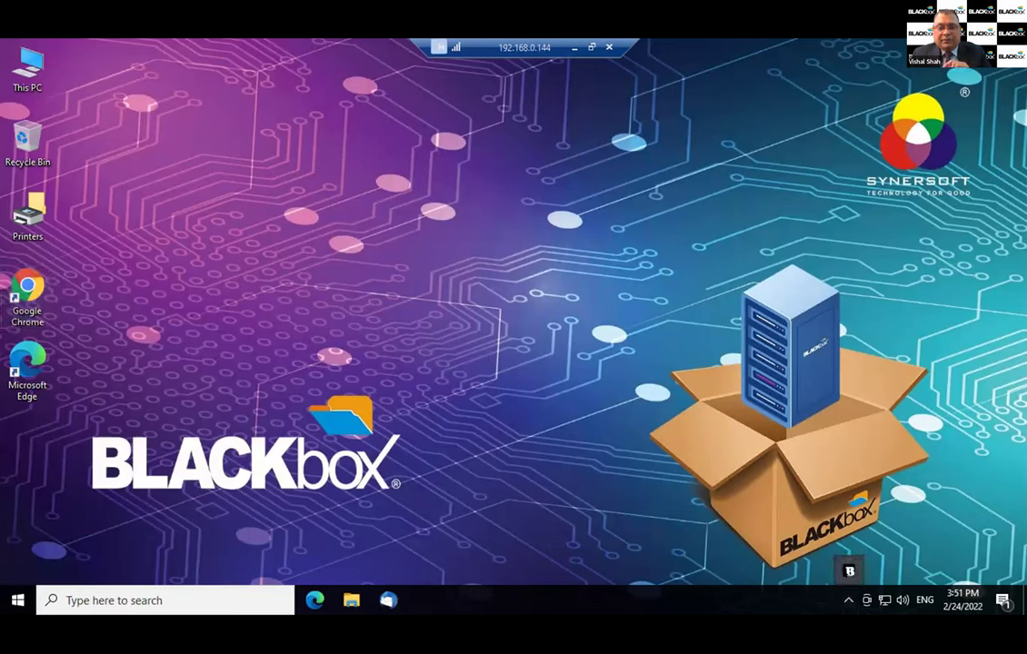
right_click(850, 571)
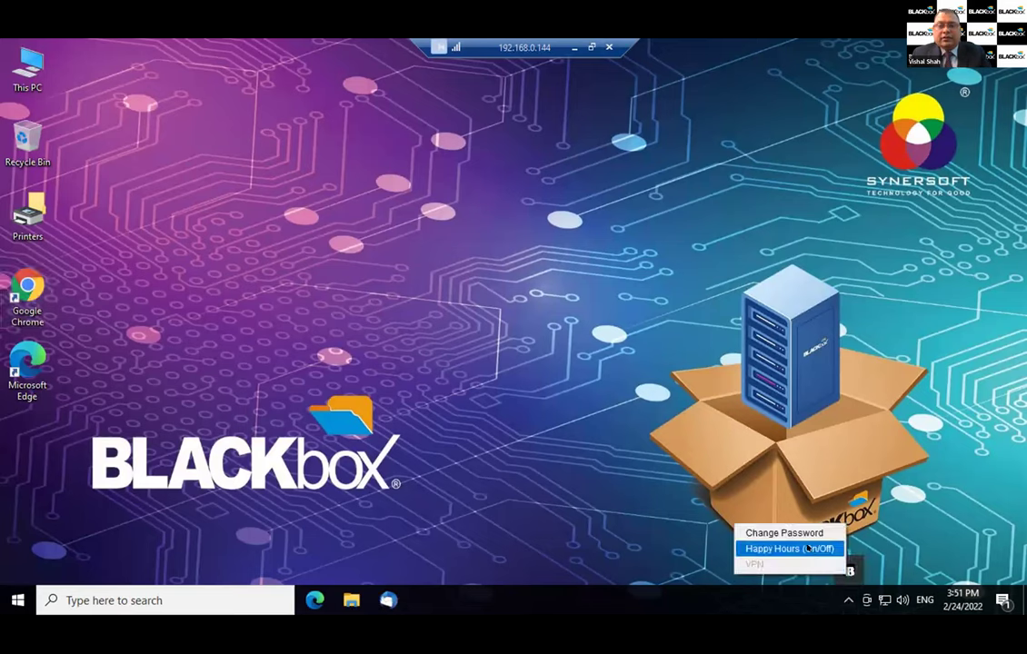
left_click(808, 549)
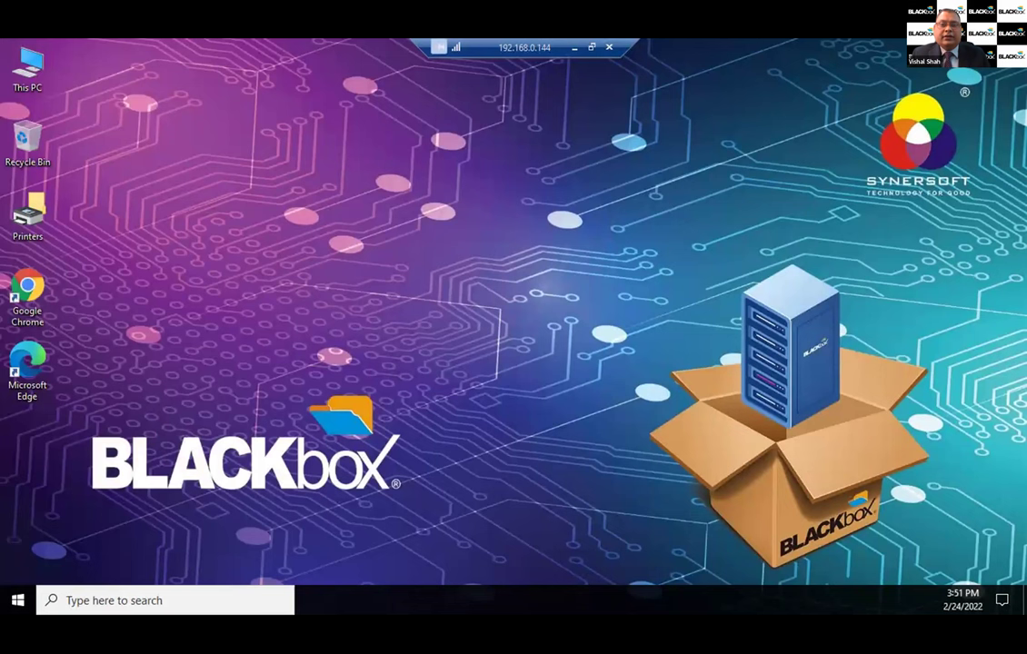
Step: Launch Chrome and load dropbox.com from its bookmark
left_click(28, 289)
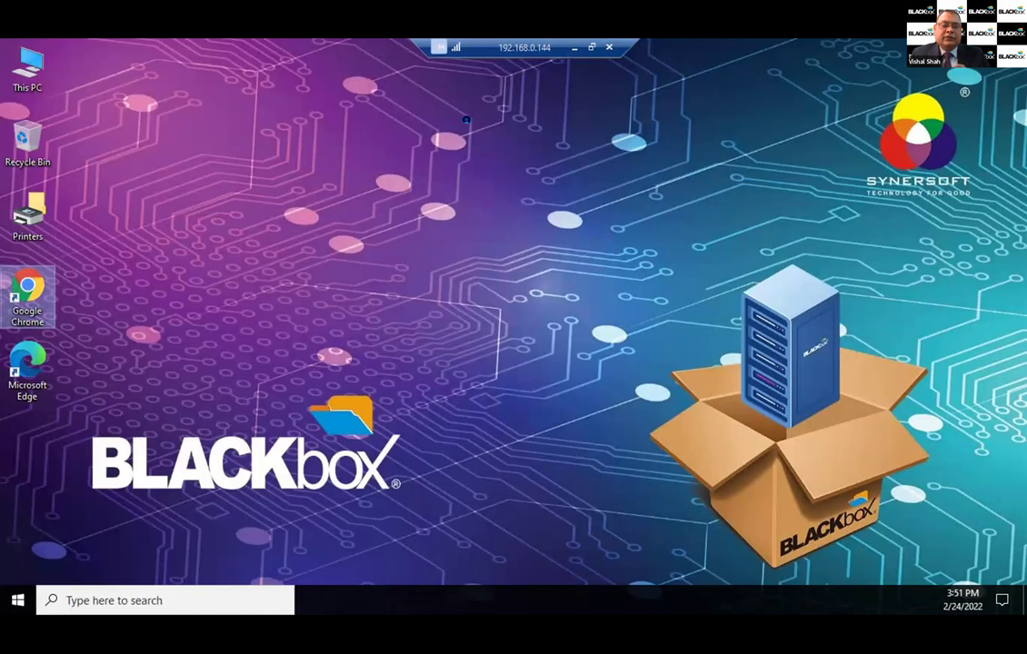
key("Return")
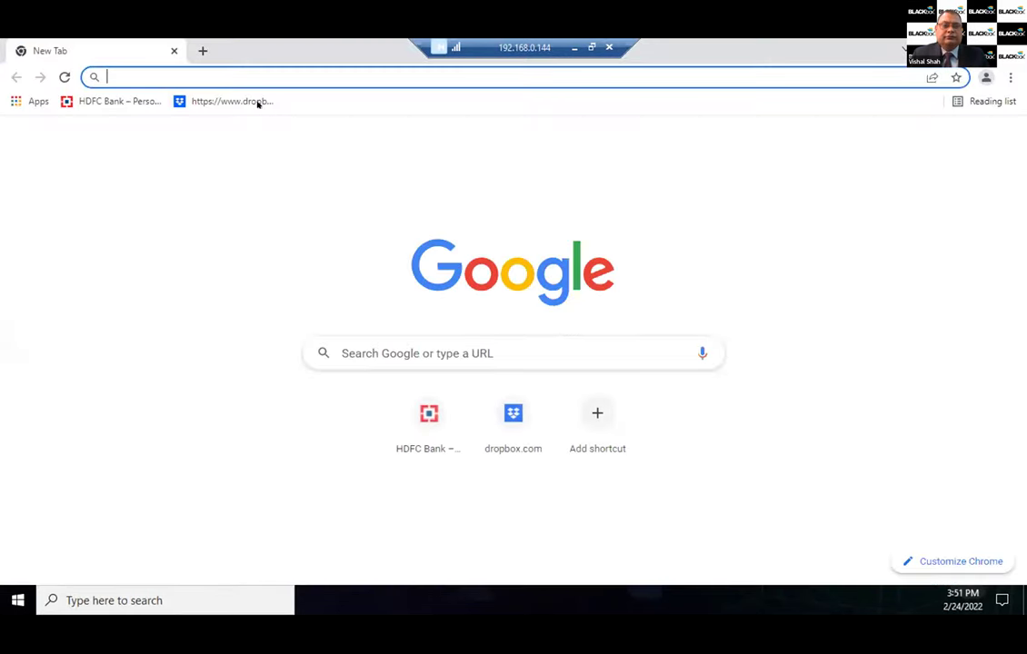
left_click(232, 101)
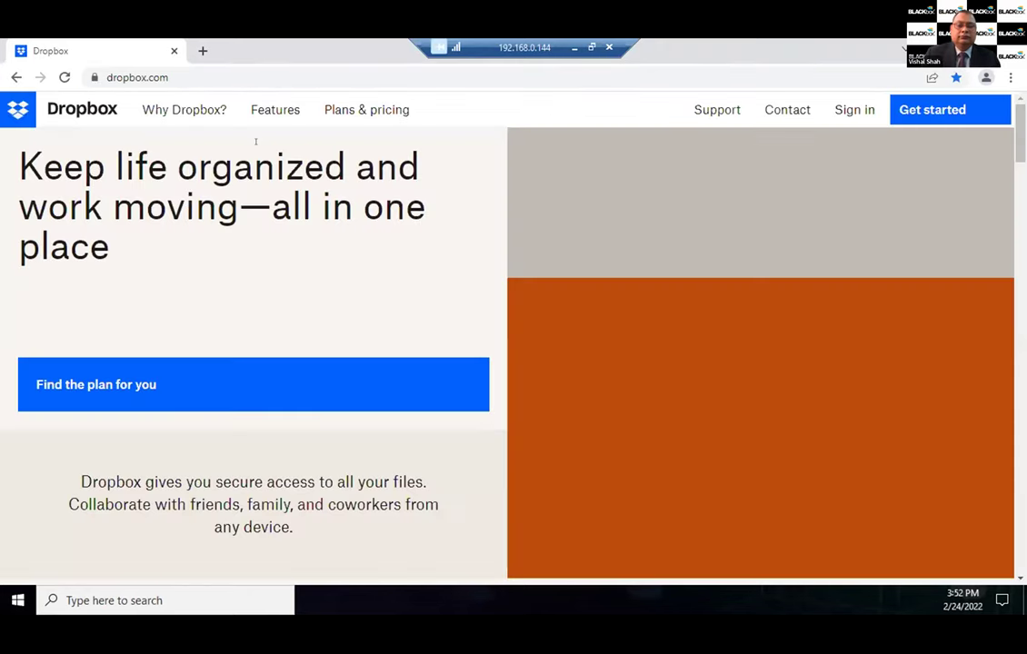
Step: Load drive.google.com in a second tab, then bring up File Explorer
left_click(201, 49)
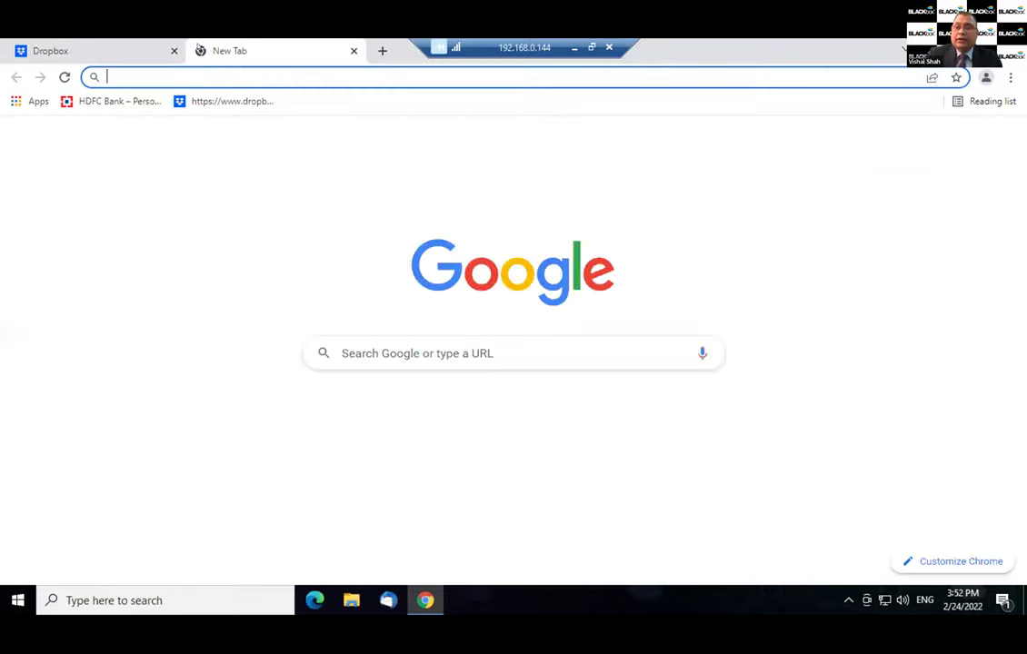
type("dri")
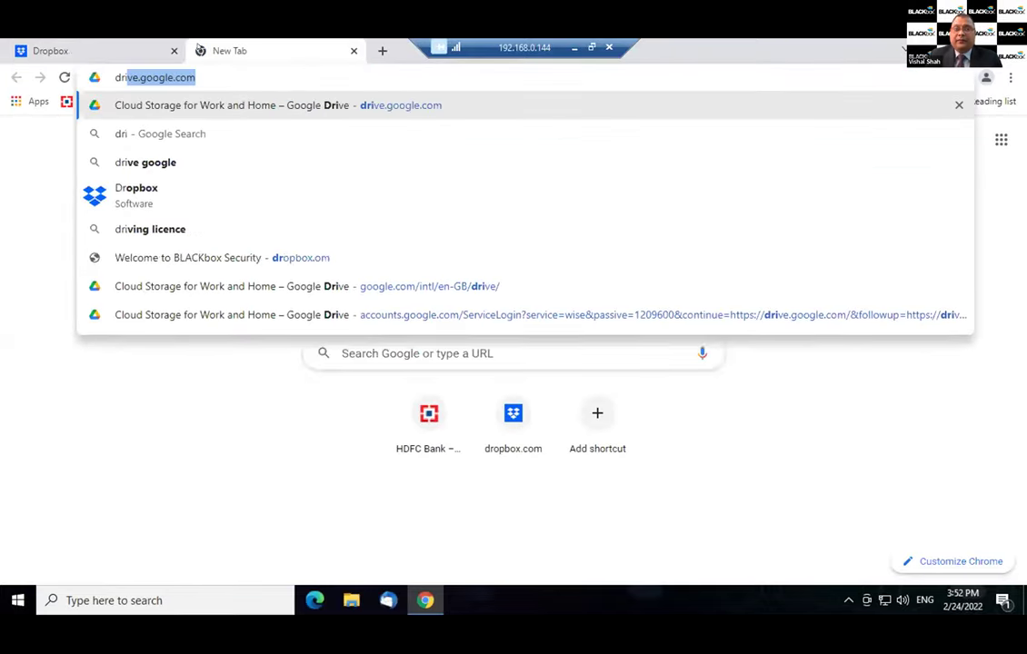
key("Return")
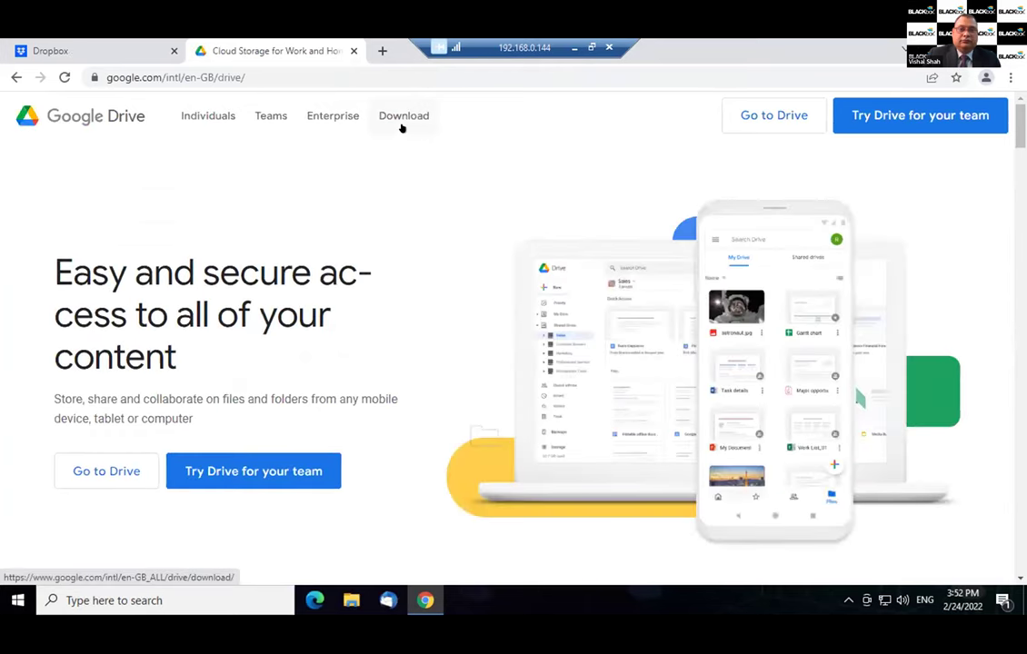
key("super+e")
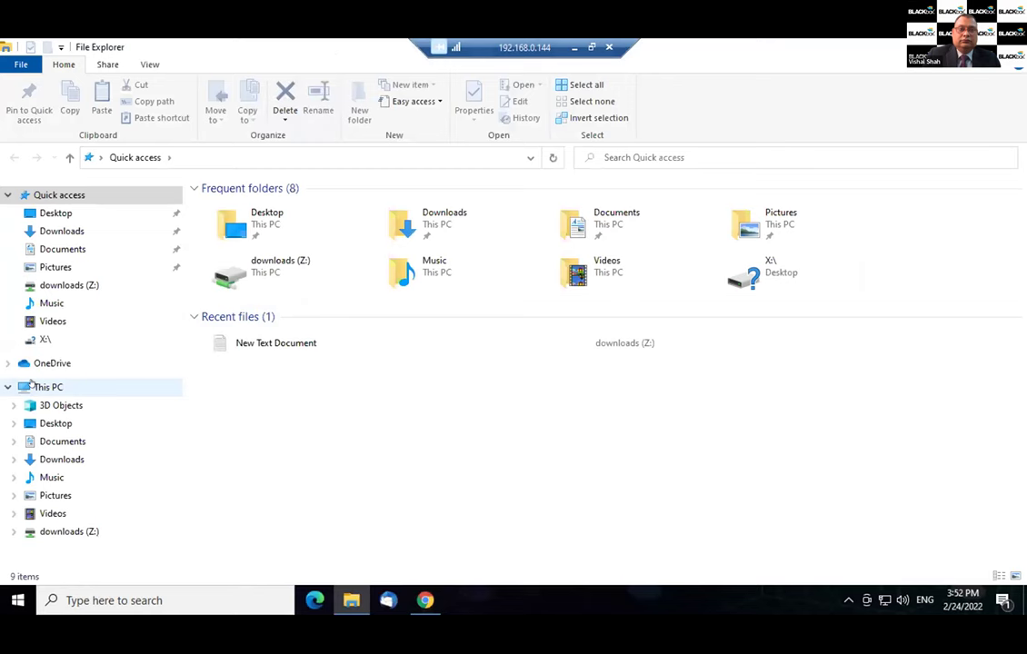
Step: Show This PC, where only the downloads (Z:) network drive appears, then return to Chrome
left_click(32, 385)
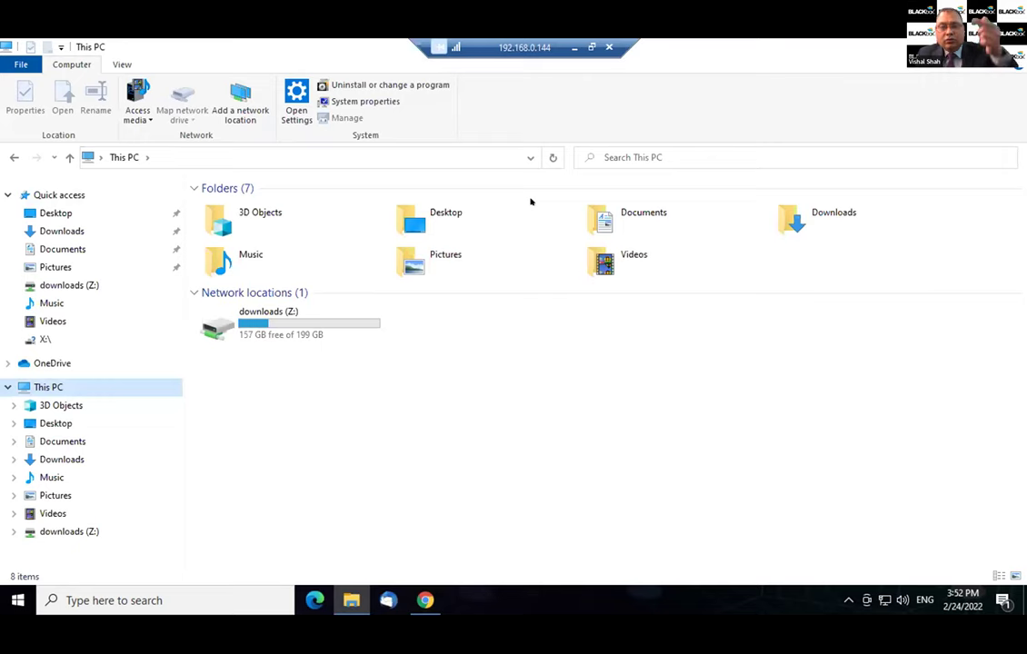
left_click(340, 321)
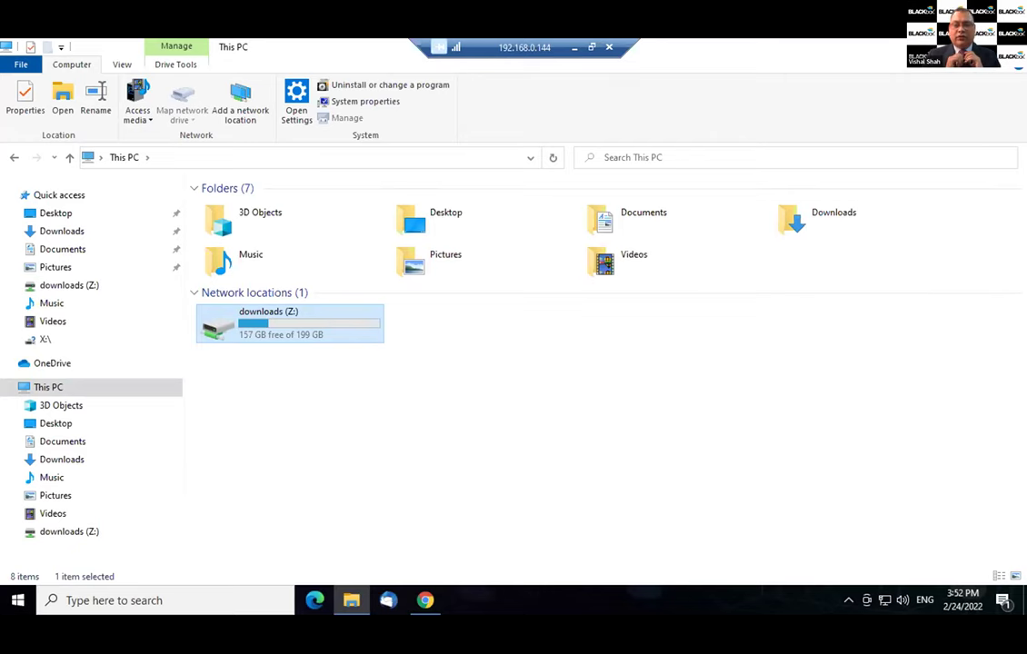
key("alt+Tab")
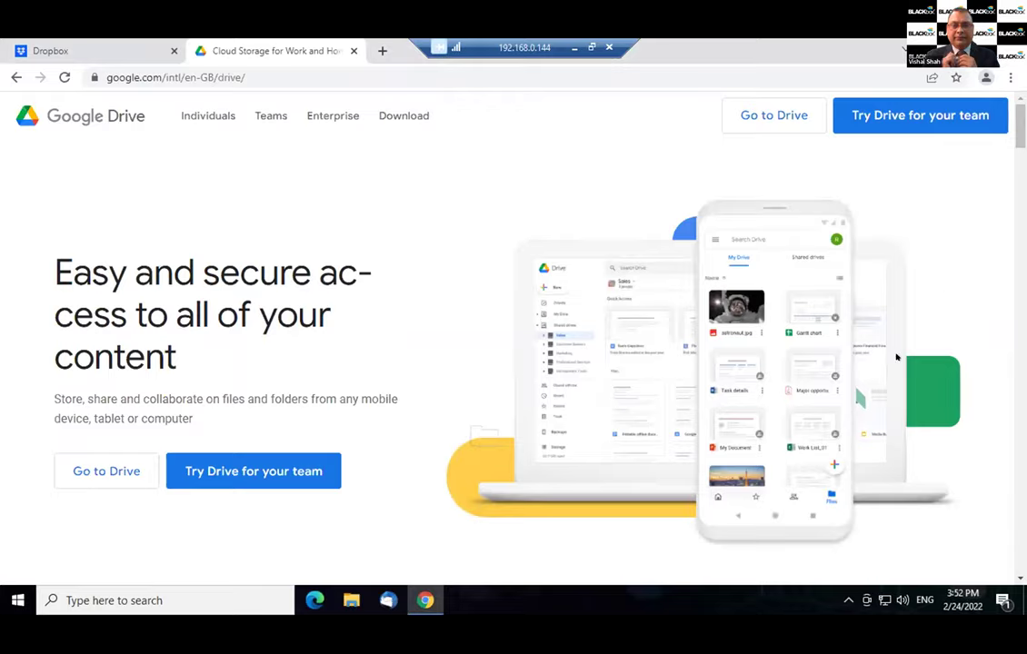
Step: Close Chrome and turn Happy Hours (On/Off) off from the BLACKbox tray menu
key("alt+F4")
right_click(850, 569)
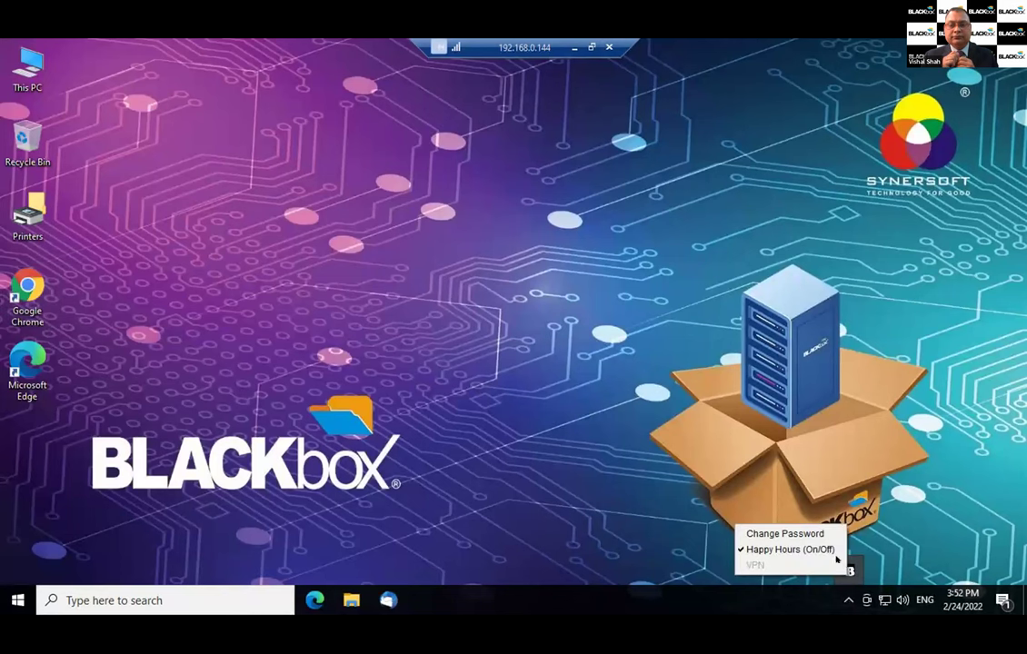
left_click(831, 552)
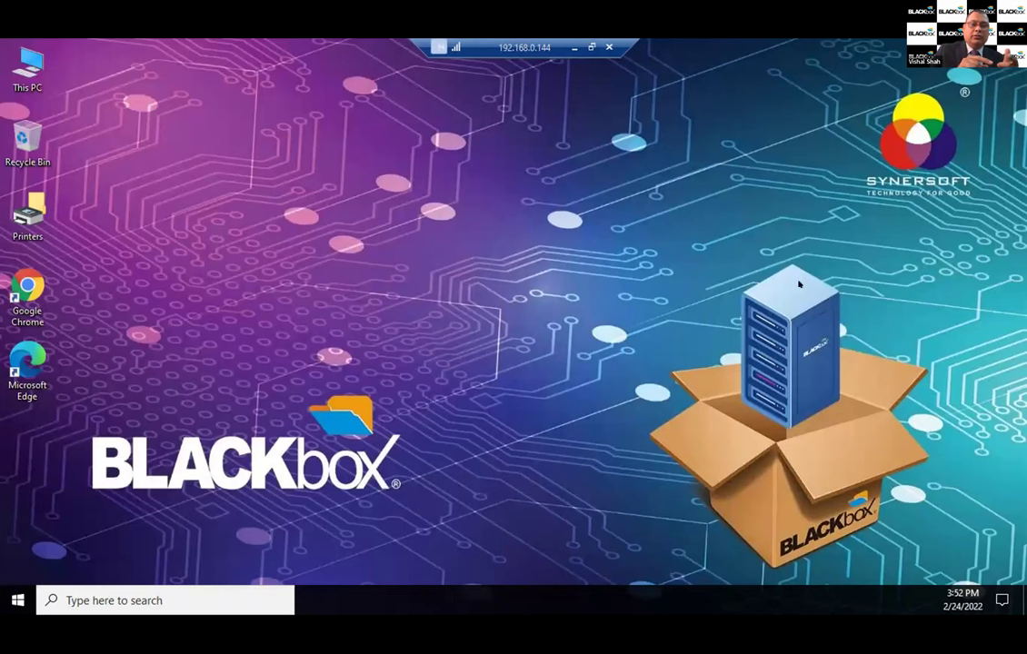
left_click(28, 291)
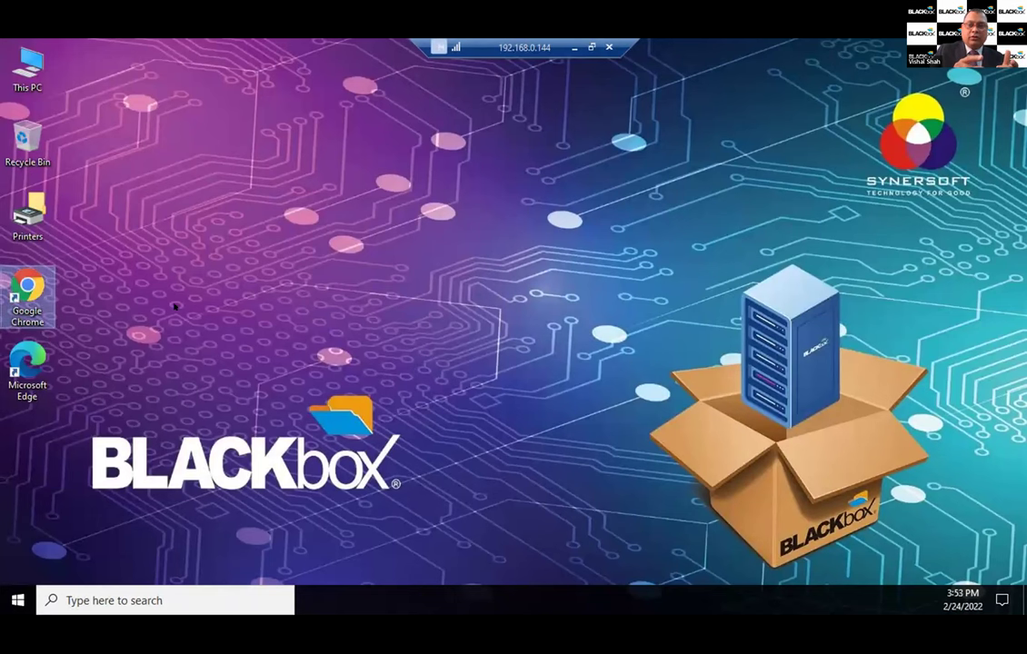
Step: Confirm dropbox.com is blocked again, check This PC lists five network drives, and close Chrome
key("Return")
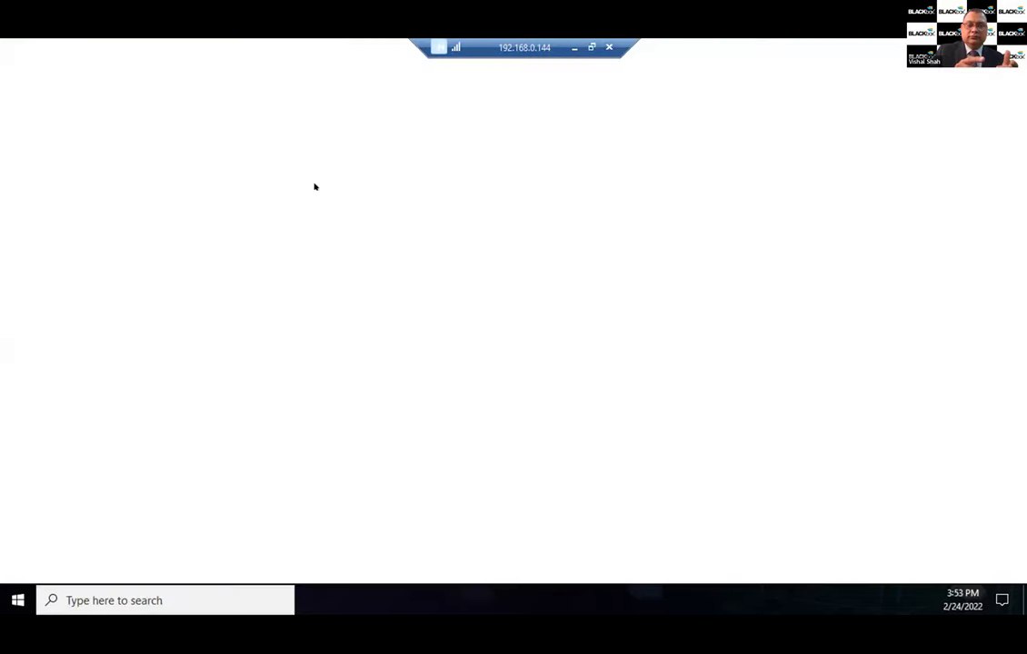
left_click(219, 101)
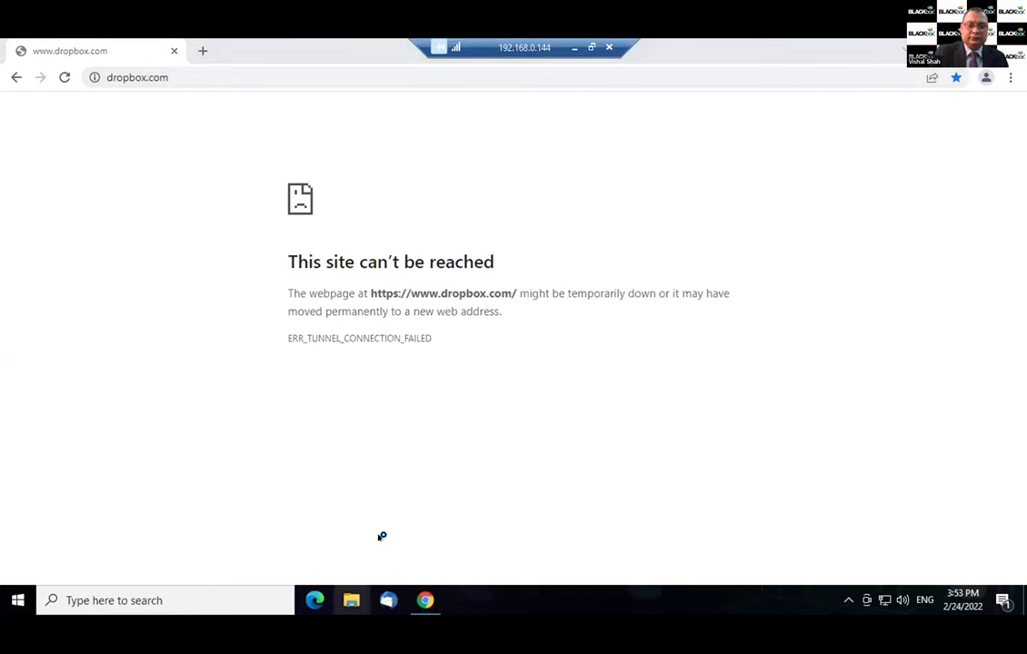
key("super+e")
left_click(41, 387)
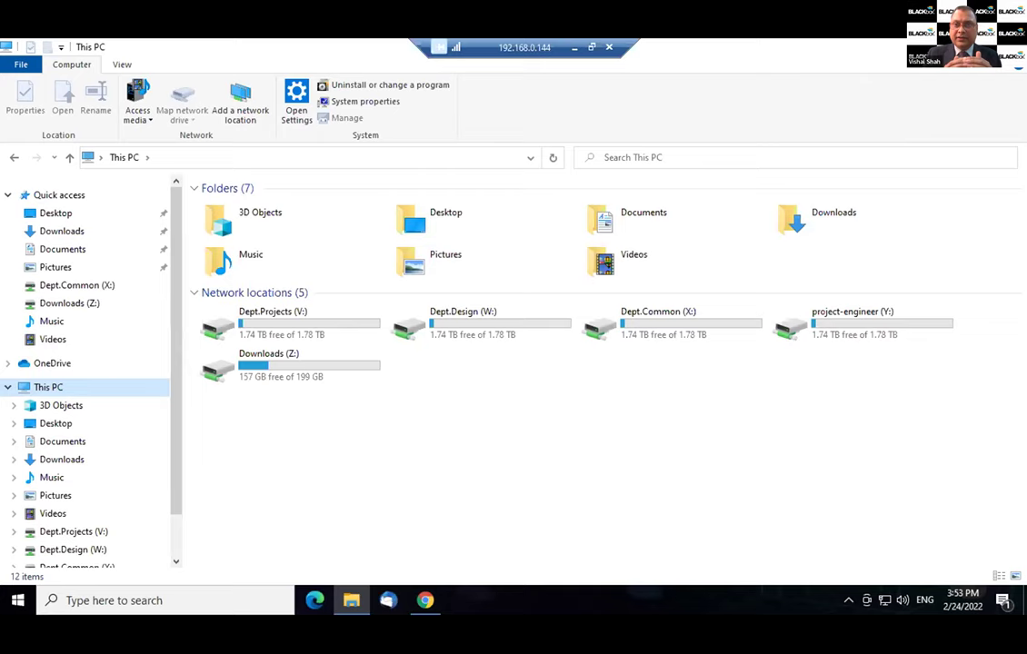
key("alt+Tab")
key("alt+F4")
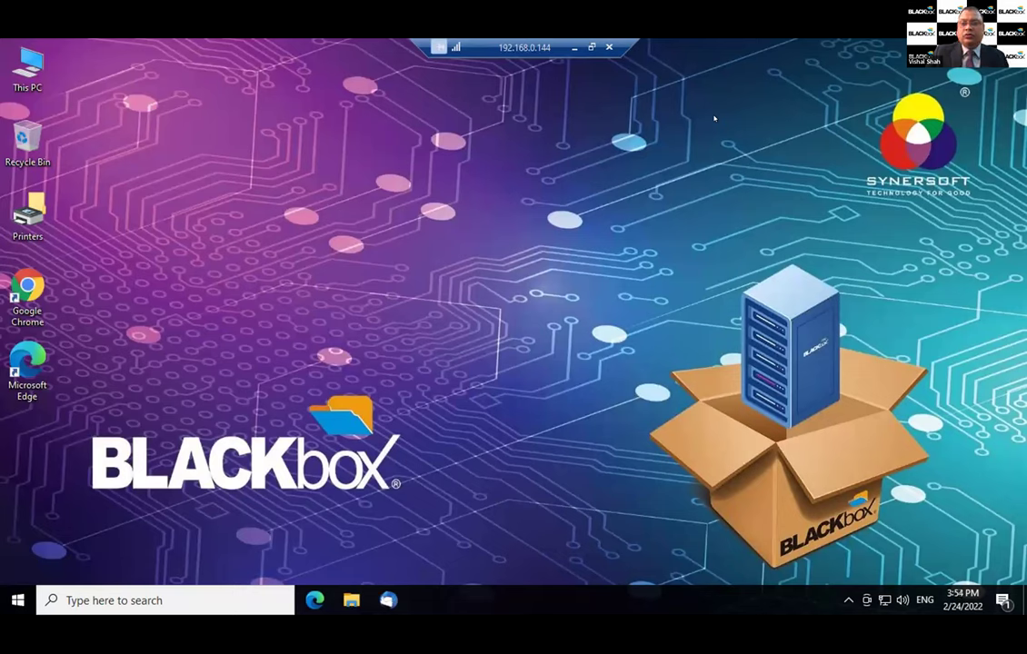
Step: Disconnect the 192.168.0.144 remote session and close the NHProxy Server Console
left_click(608, 47)
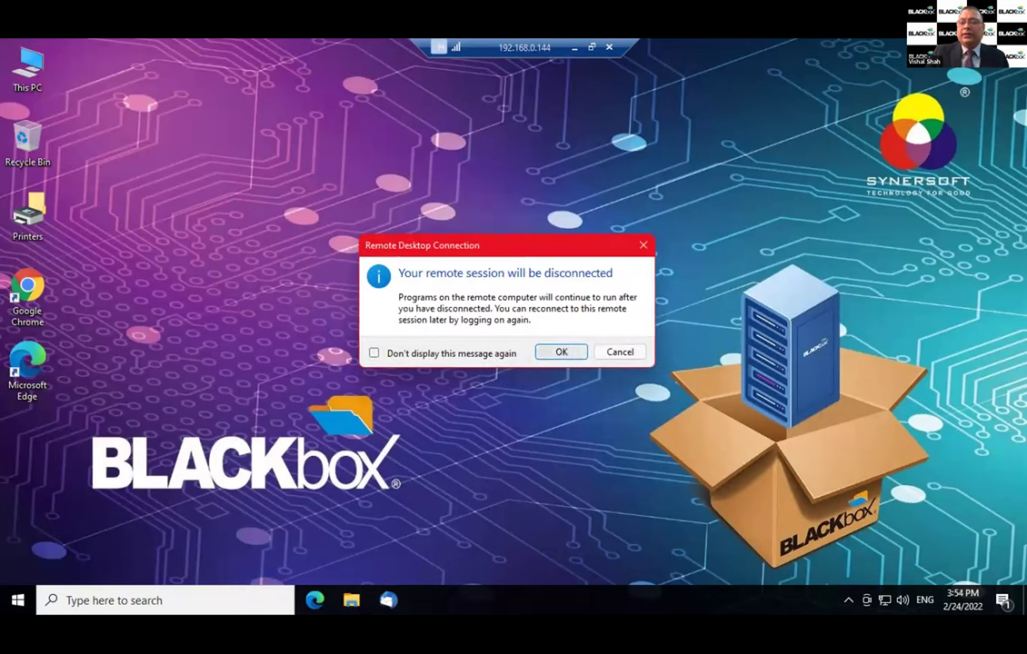
left_click(555, 349)
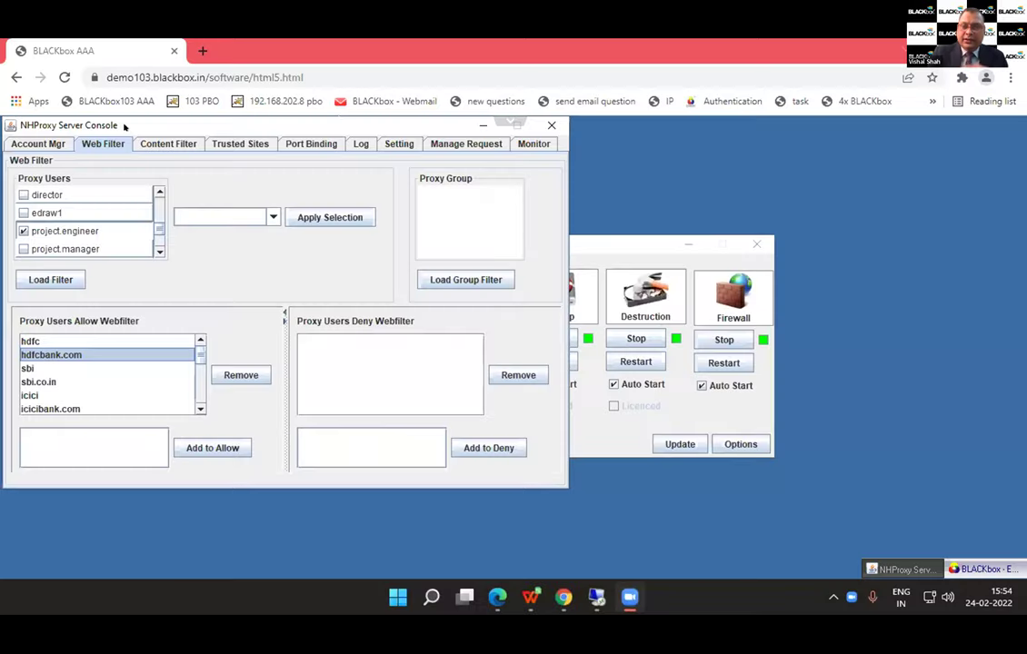
left_click_drag(124, 126, 153, 176)
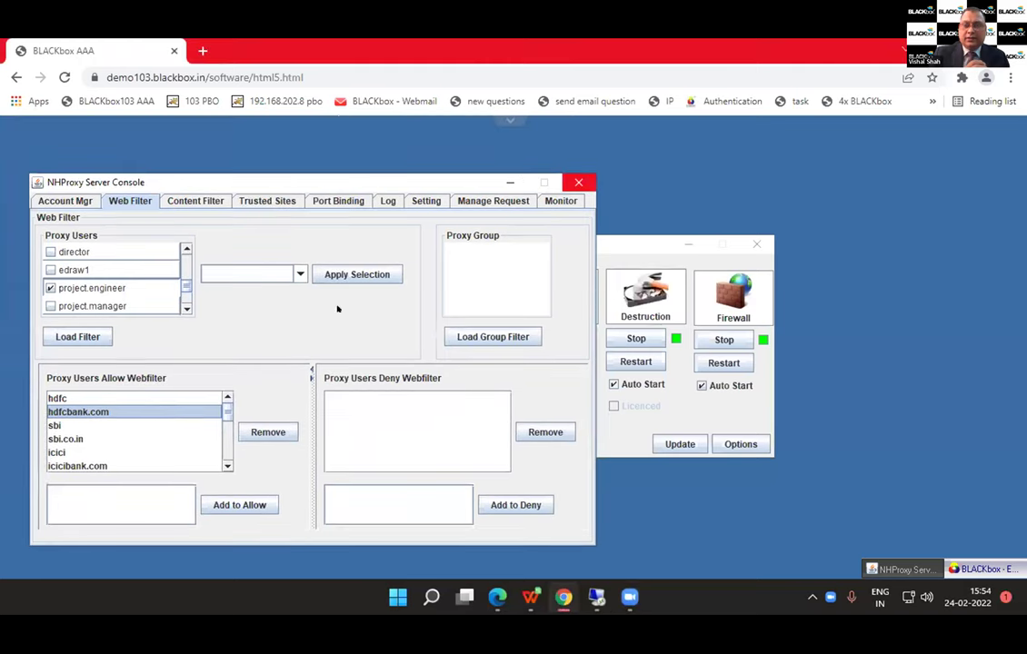
left_click(580, 175)
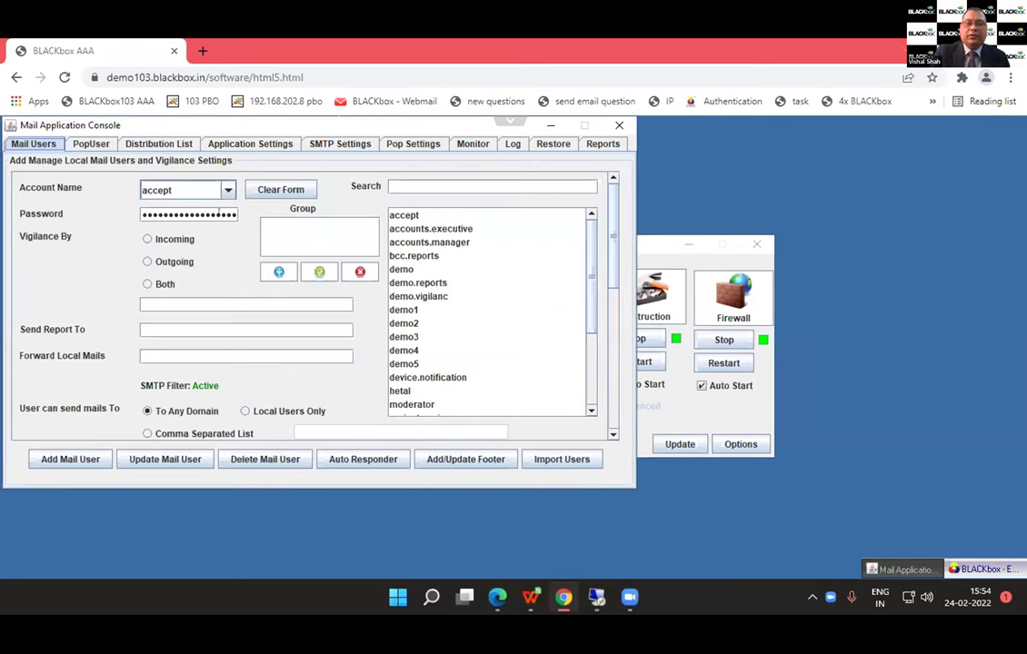
Step: Limit accounts.executive's outgoing mail to a comma-separated list containing only synersoft.in, then close the console
left_click(419, 230)
left_click(195, 432)
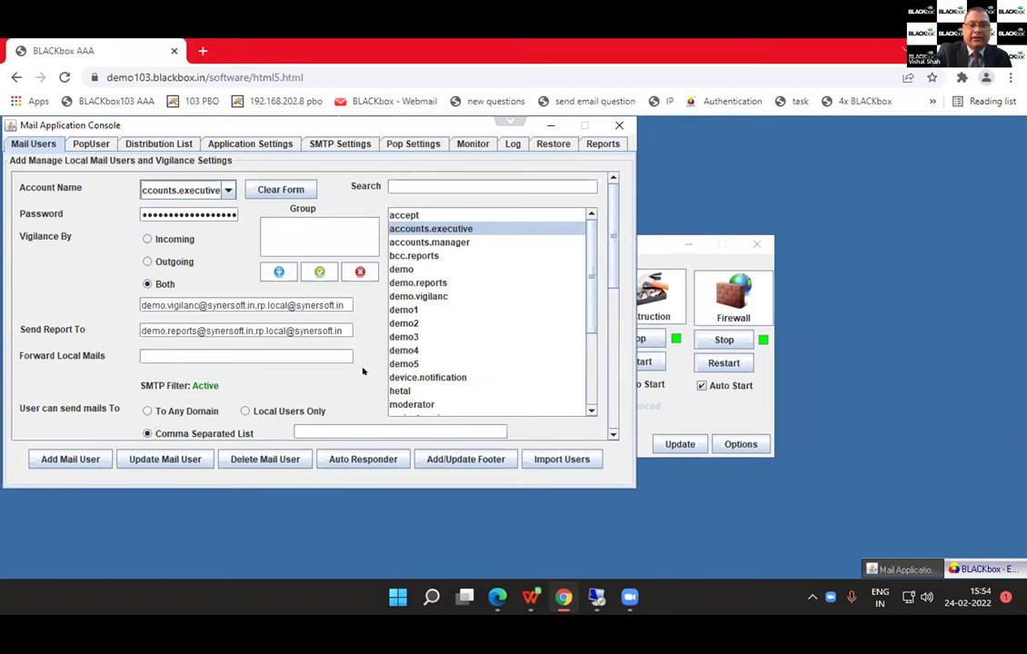
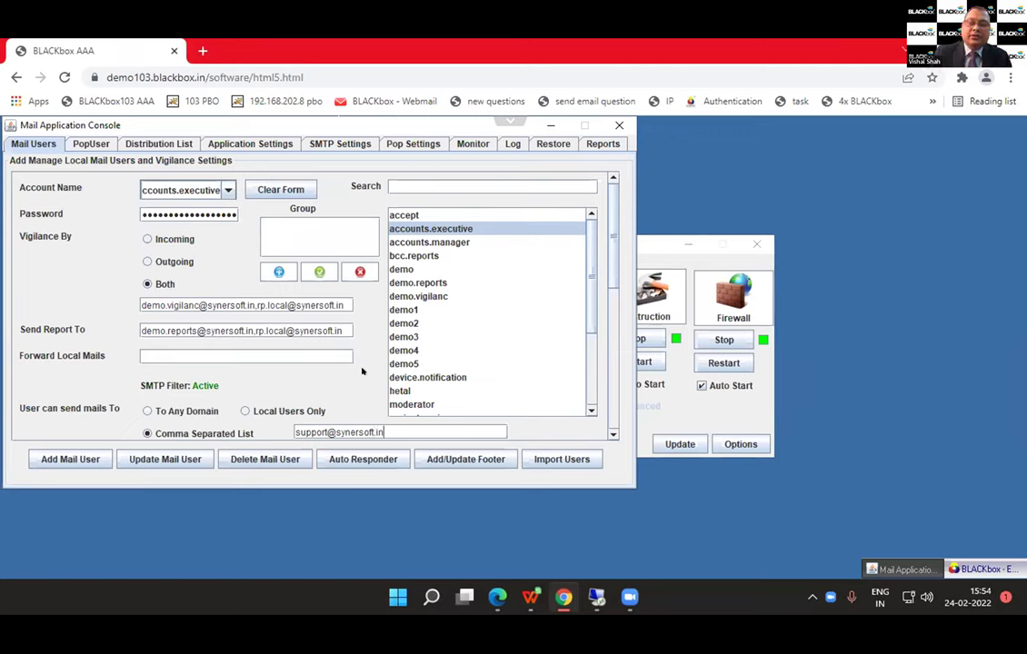
key("Left")
key("Left")
key("Left")
key("Left")
key("Left")
key("Left")
key("Left")
key("Left")
key("BackSpace")
key("BackSpace")
key("BackSpace")
key("BackSpace")
key("BackSpace")
key("BackSpace")
key("BackSpace")
key("BackSpace")
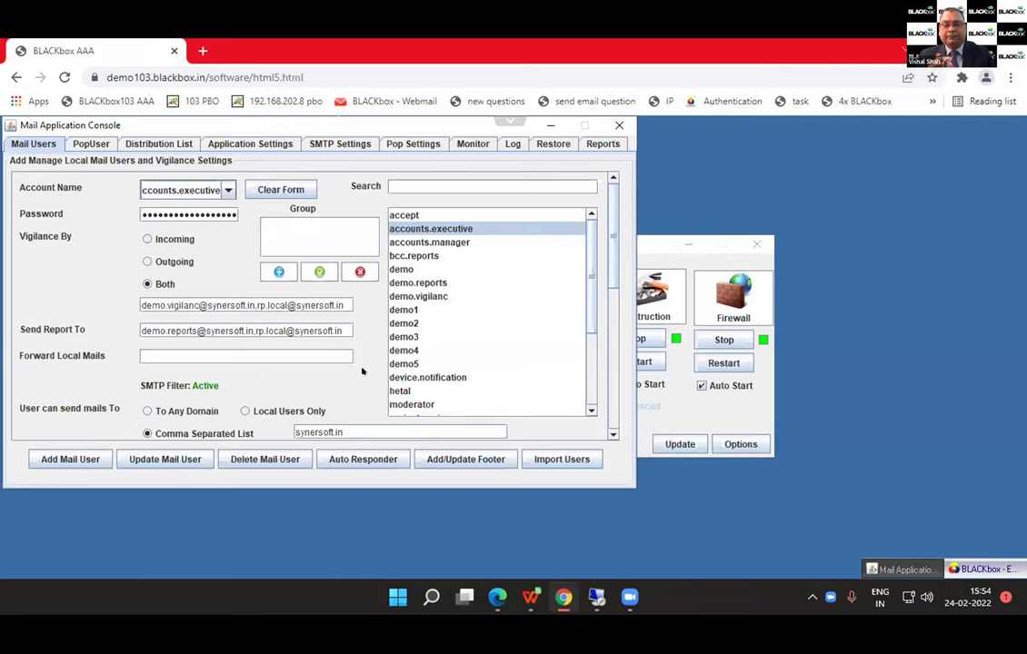
left_click(619, 125)
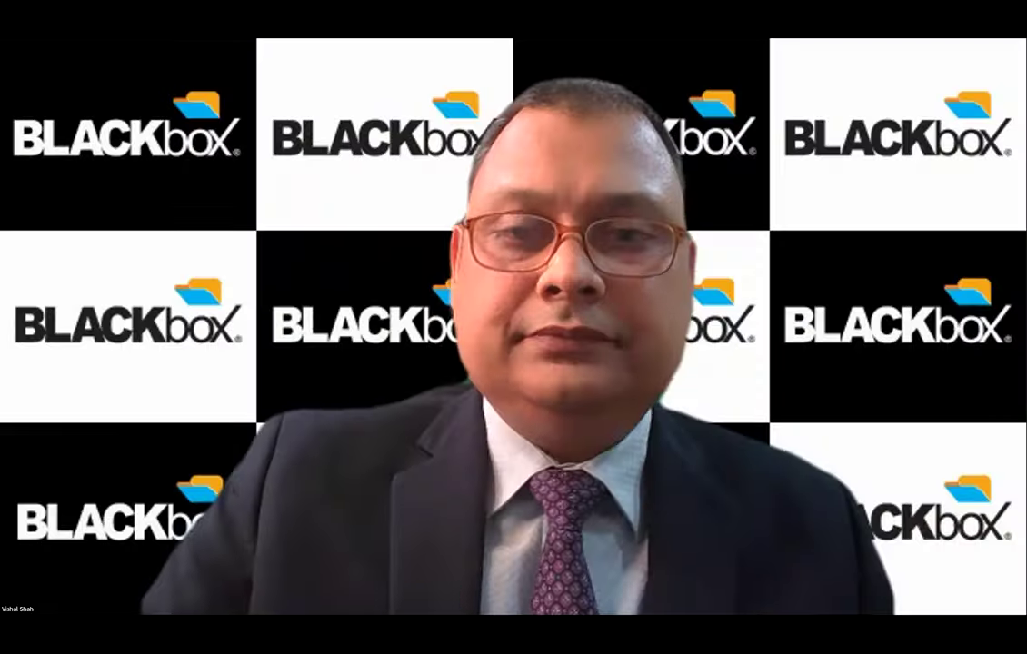